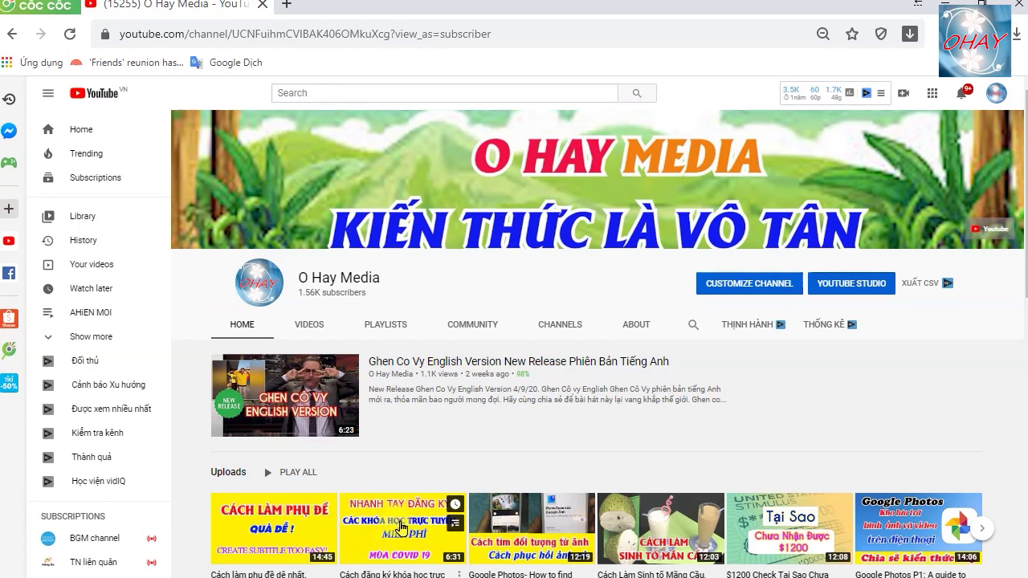
- Open the uploaded video about registering for free online courses in a new browser tab and view its page
right_click(401, 508)
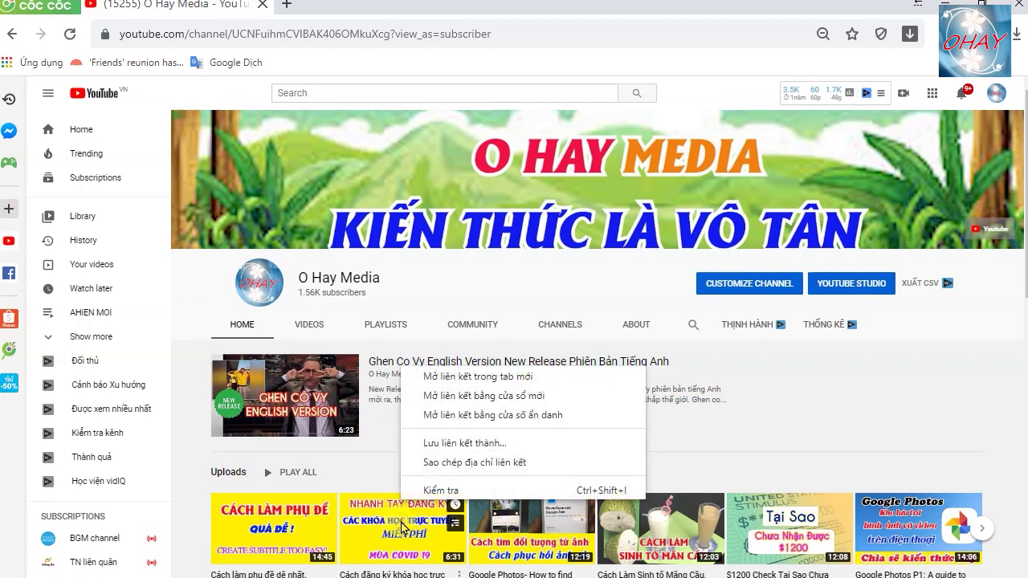
left_click(472, 378)
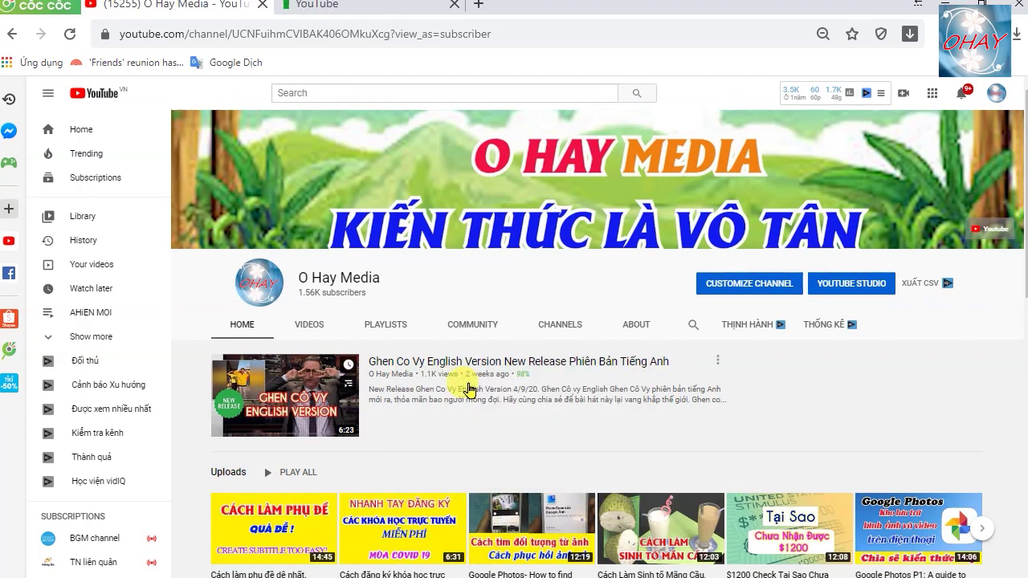
left_click(364, 4)
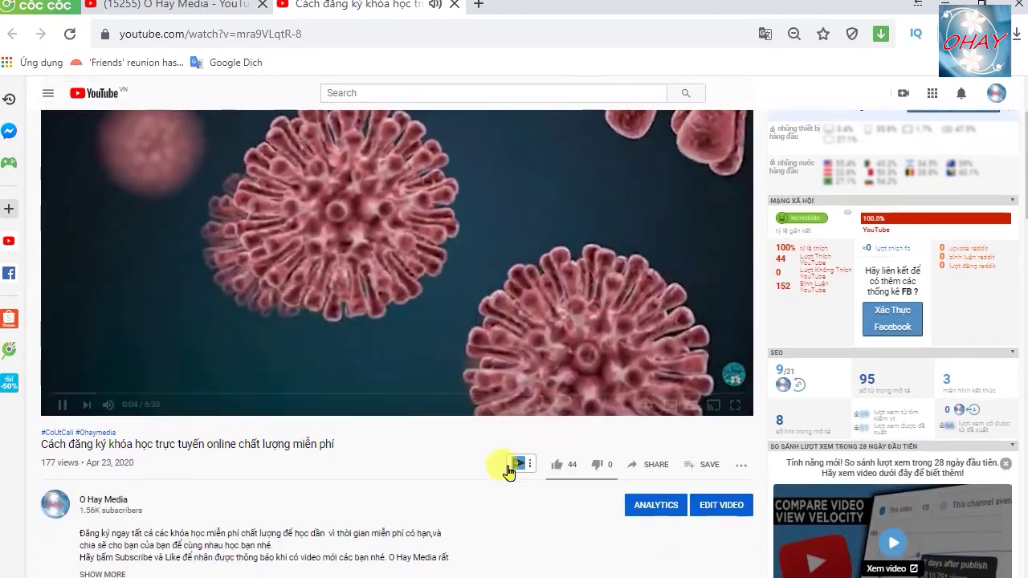
scroll(510, 466, "down", 3)
scroll(509, 470, "up", 3)
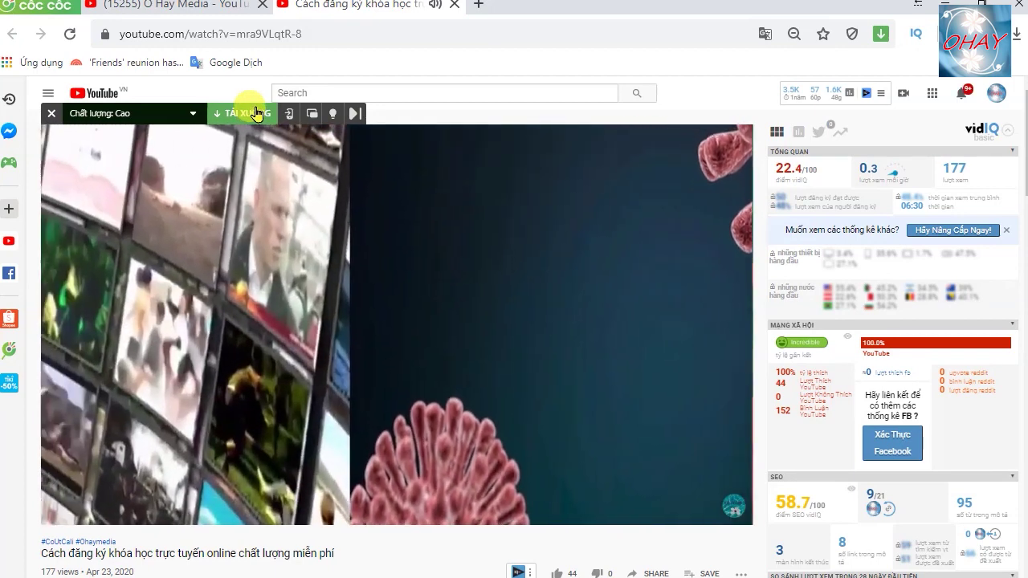
left_click(255, 113)
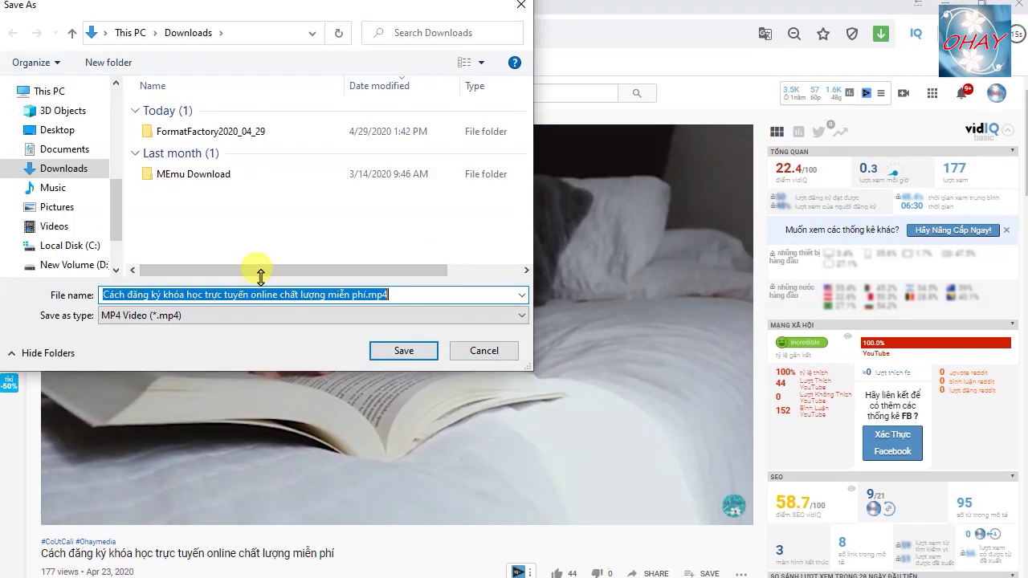
left_click(41, 131)
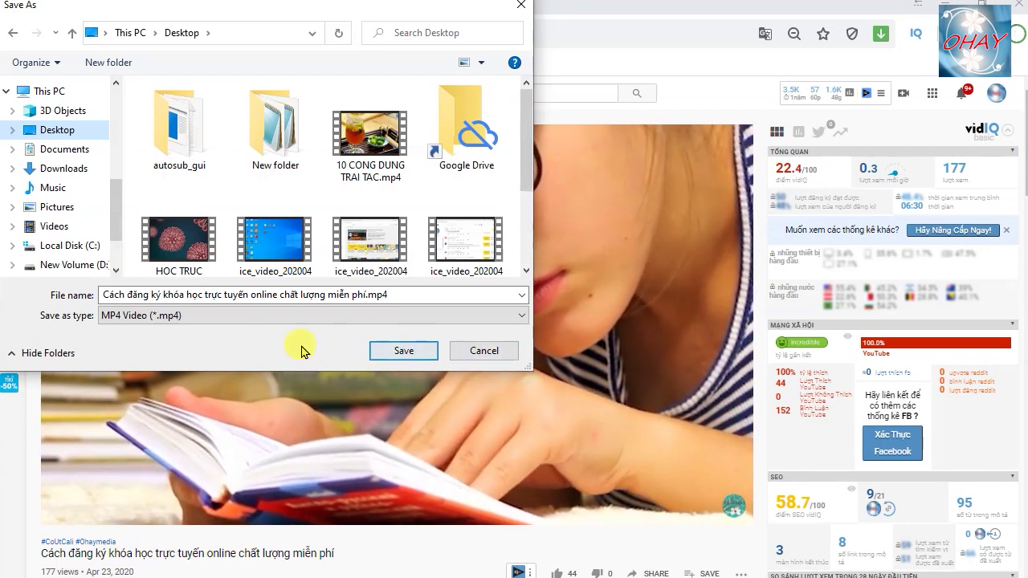
left_click(478, 354)
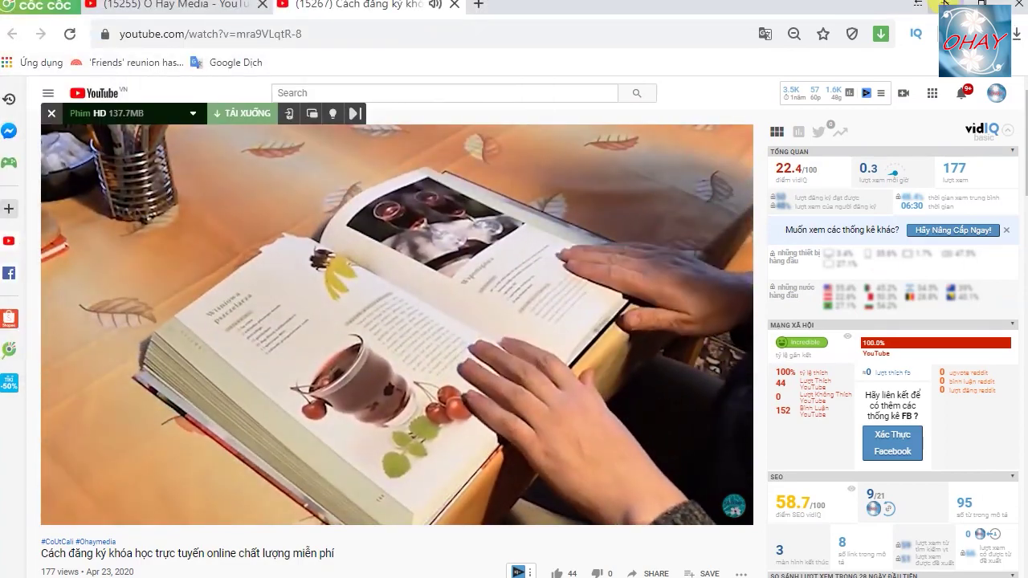
- Minimize the browser and highlight the autosub_gui folder and Subtitle Edit shortcut on the desktop
left_click(924, 4)
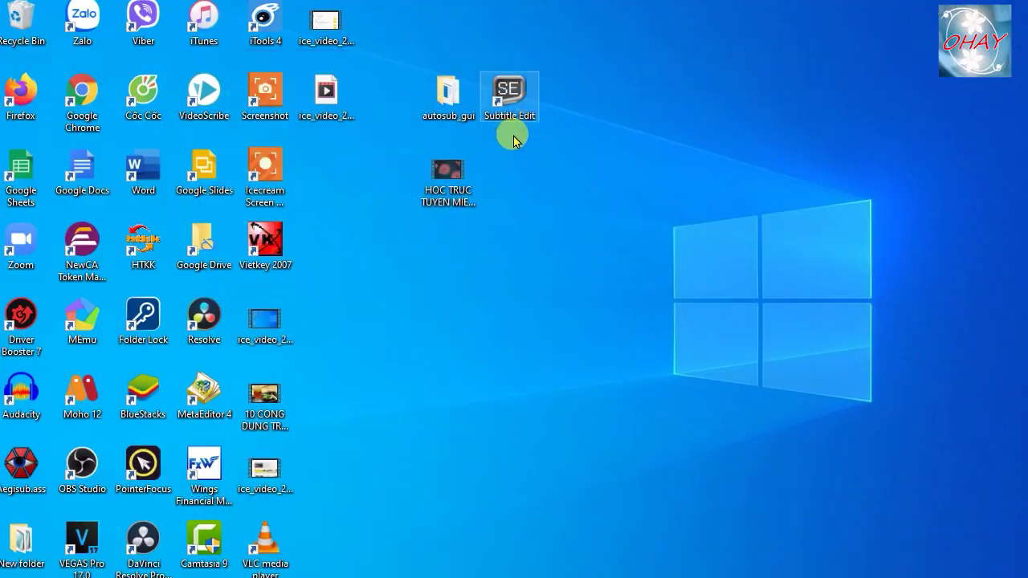
left_click(452, 197)
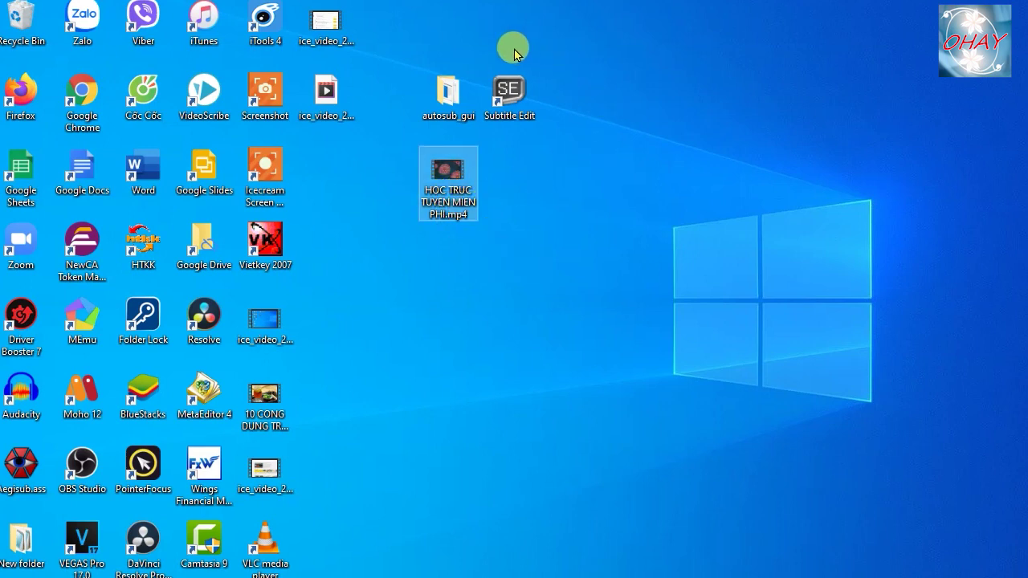
left_click_drag(407, 60, 574, 134)
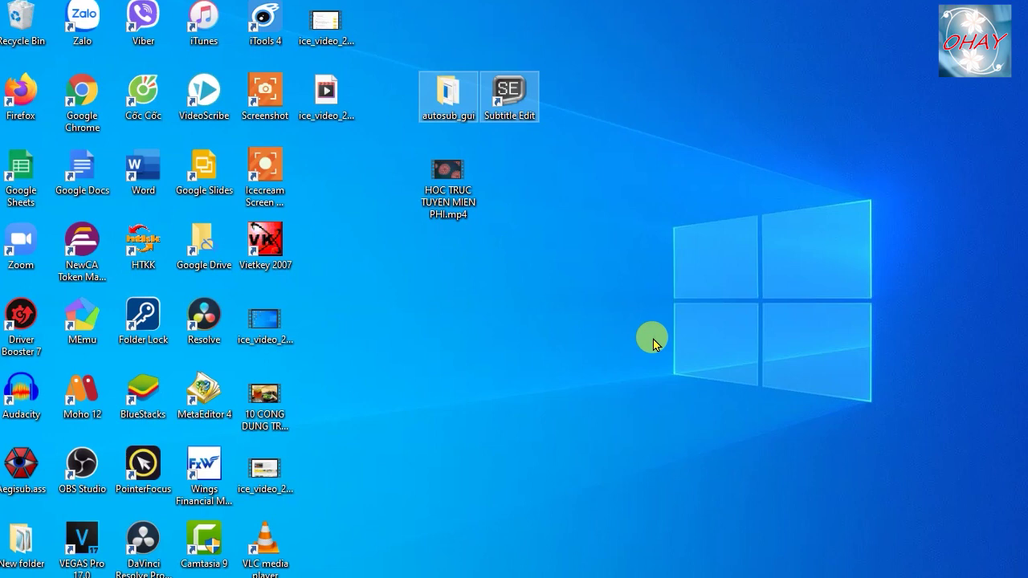
- Open the autosub_gui folder on the desktop and launch autosub_gui.exe
mouse_move(441, 106)
double_click(441, 103)
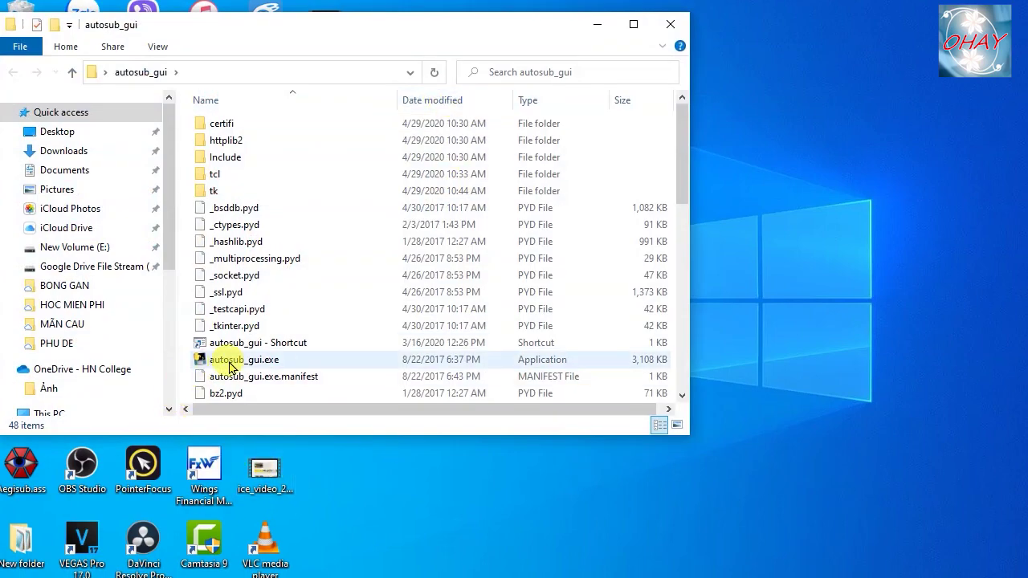
mouse_move(266, 364)
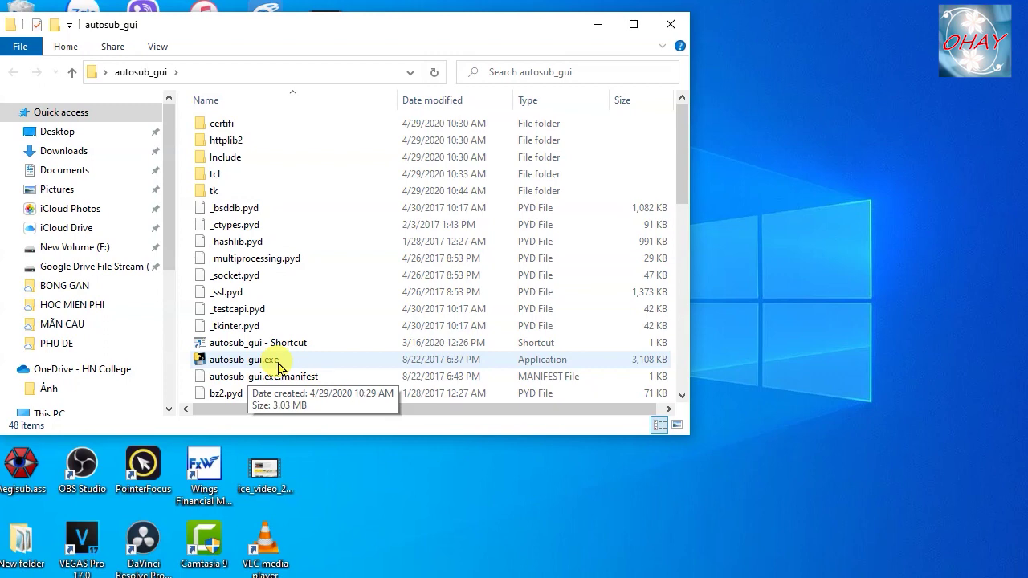
double_click(265, 363)
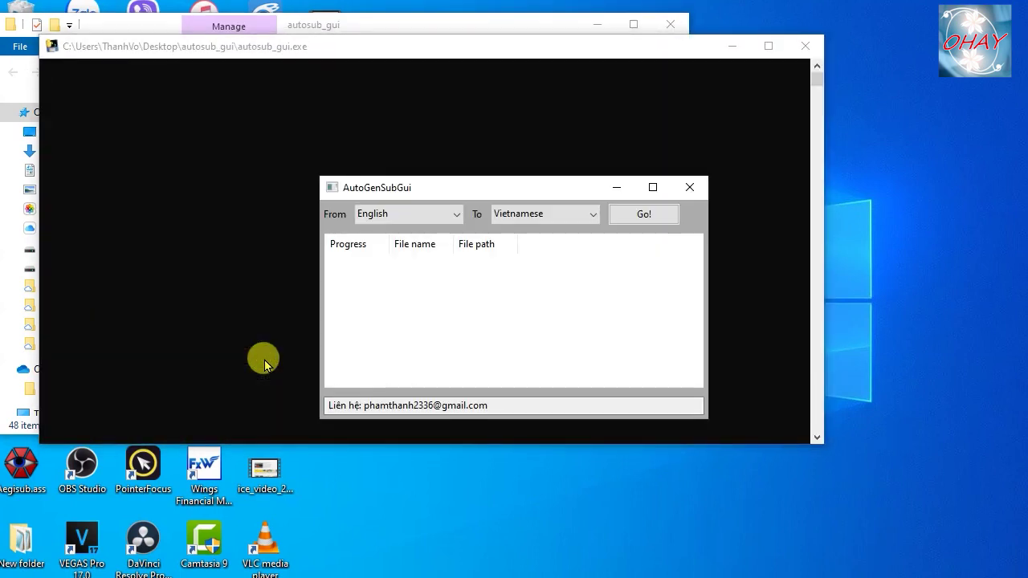
- Close the autosub_gui folder window and move the console and AutoGenSubGui windows clear of the video file on the desktop
left_click_drag(558, 50, 629, 428)
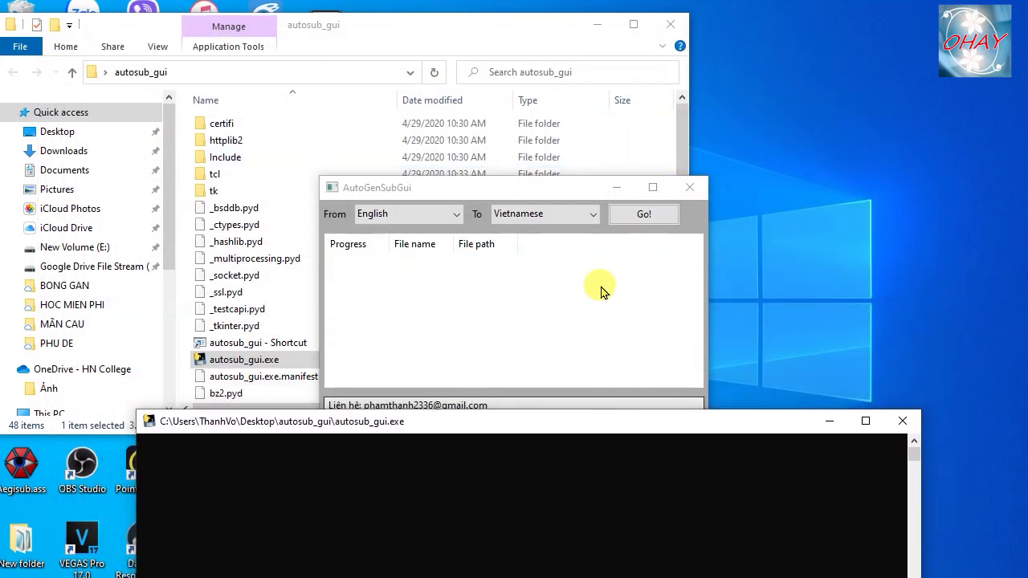
left_click(674, 26)
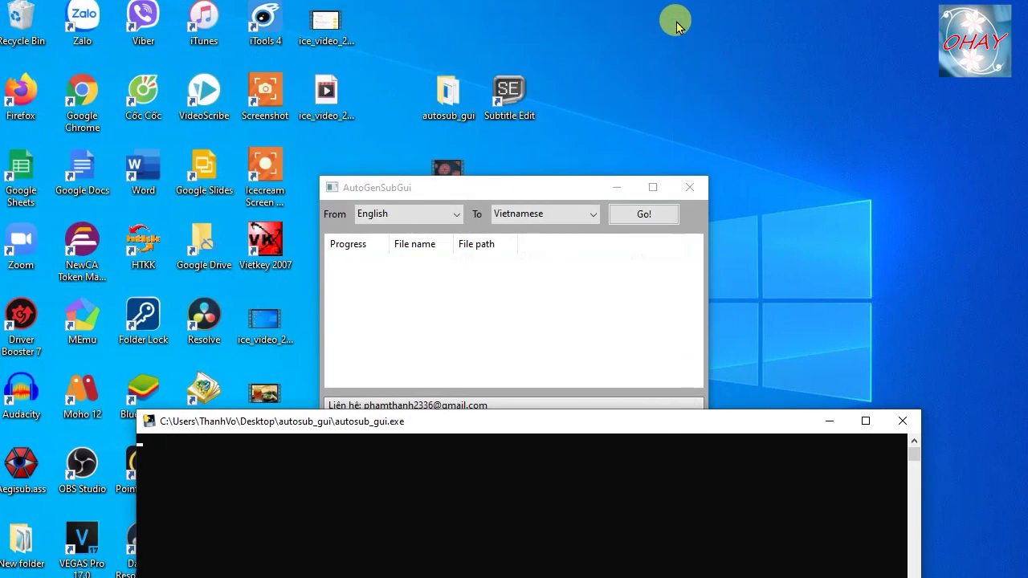
left_click_drag(538, 195, 762, 147)
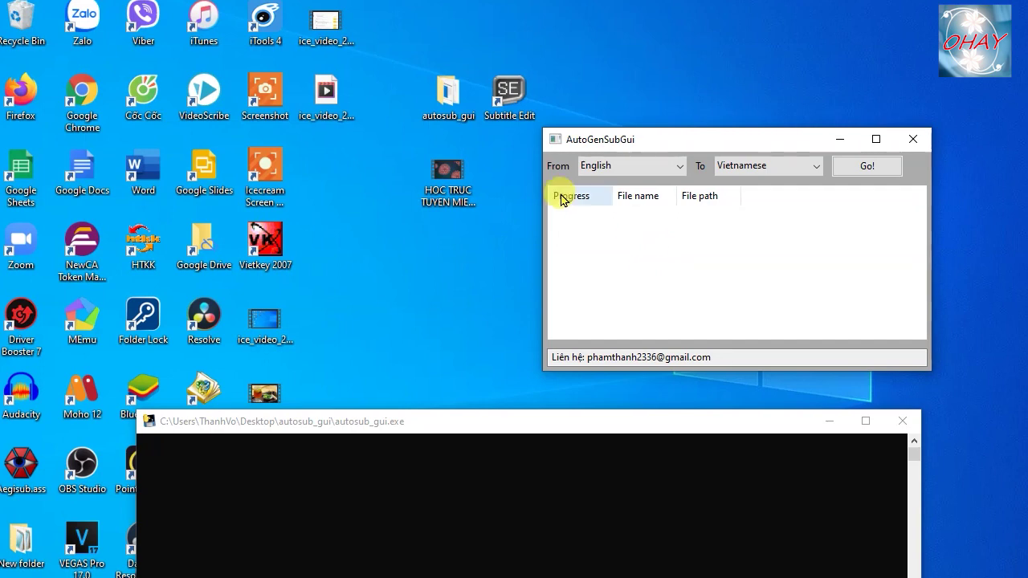
- Add HOC TRUC TUYEN MIEN PHI.mp4 to AutoGenSubGui, set the source language to Vietnamese and generate the subtitles
left_click(445, 176)
left_click_drag(444, 176, 613, 252)
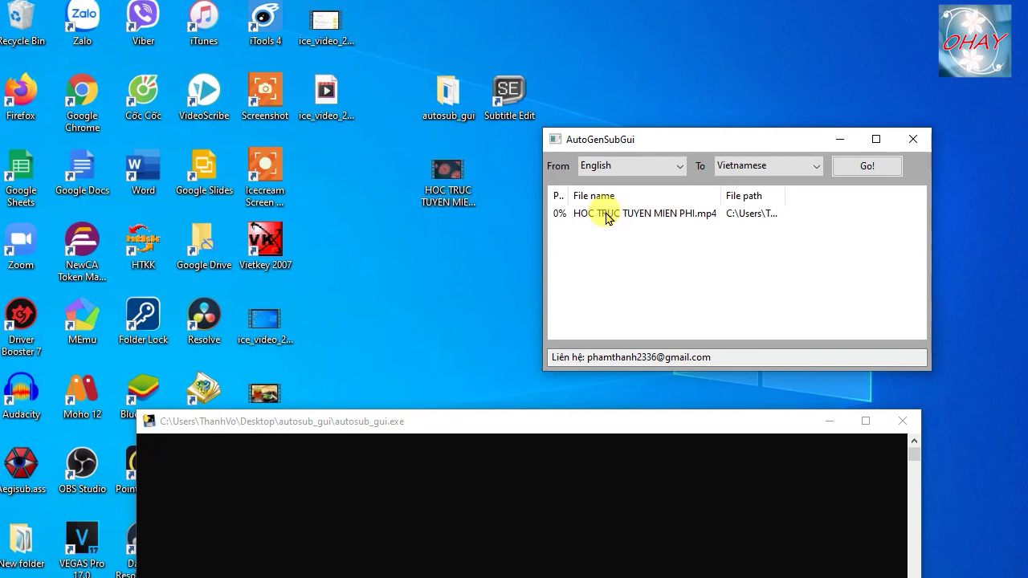
left_click(680, 167)
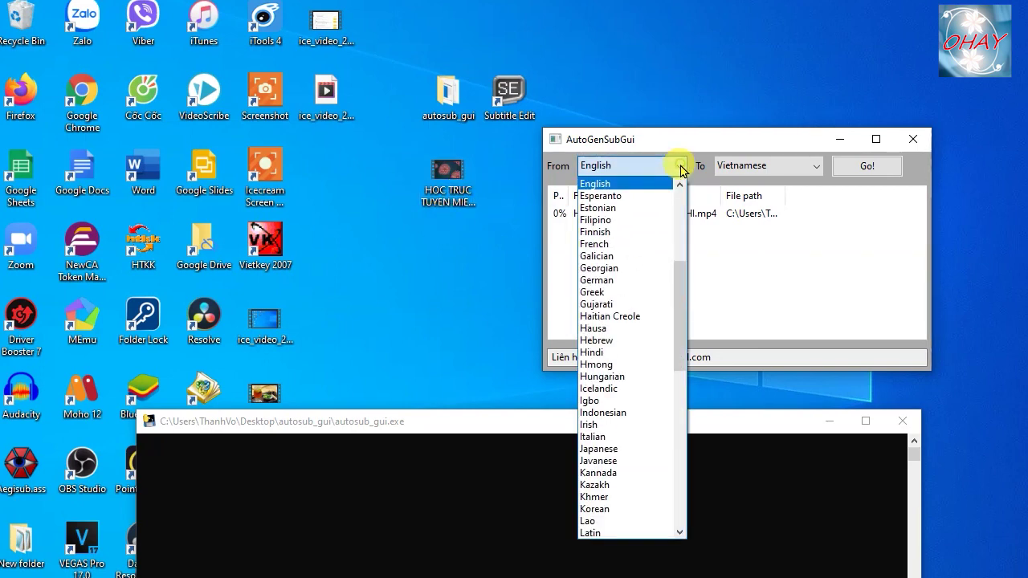
left_click_drag(679, 269, 675, 478)
left_click(610, 485)
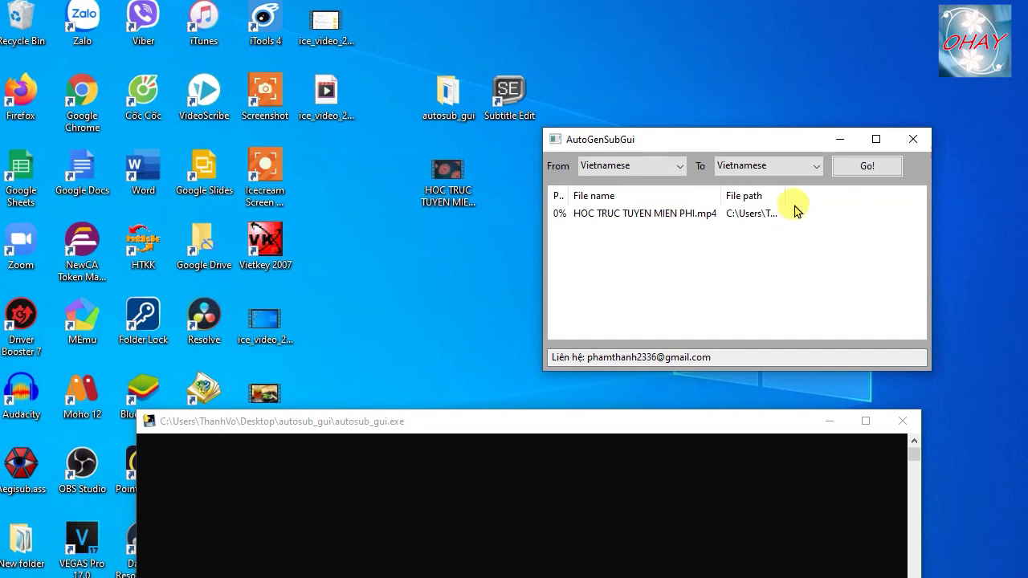
left_click(866, 169)
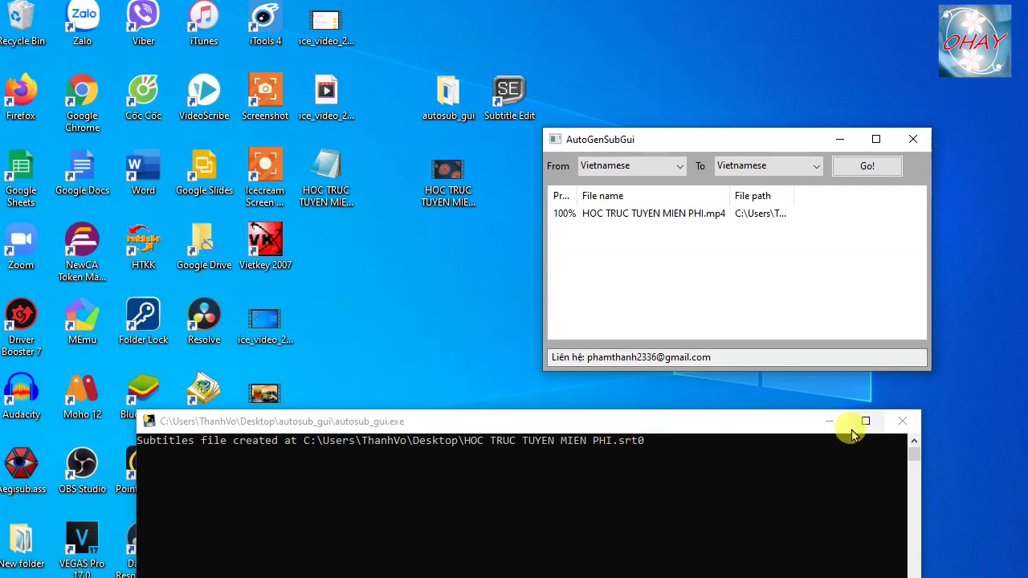
- Minimize the console and AutoGenSubGui windows and place the generated .srt file beside the video on the desktop
left_click(830, 421)
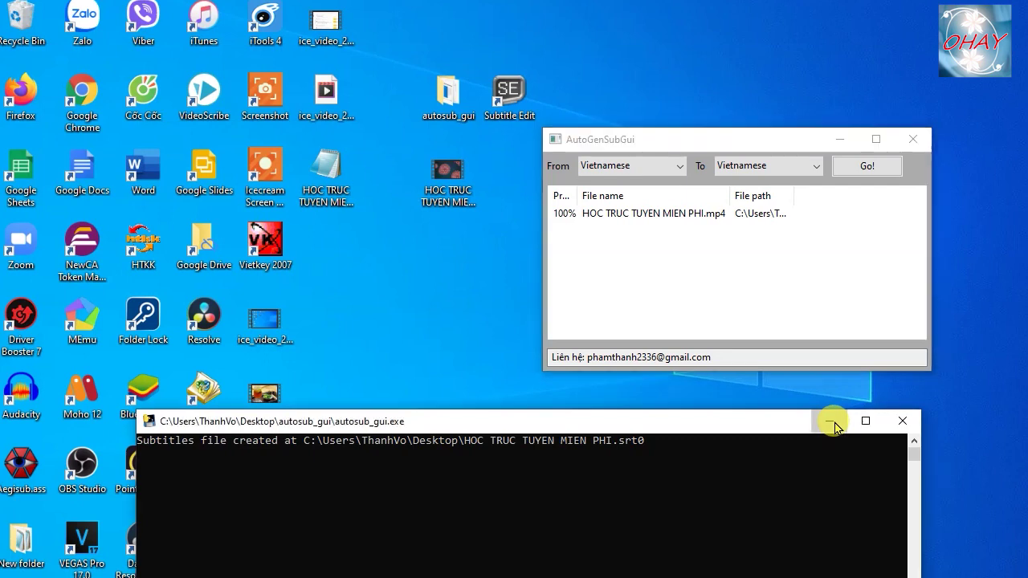
left_click(837, 140)
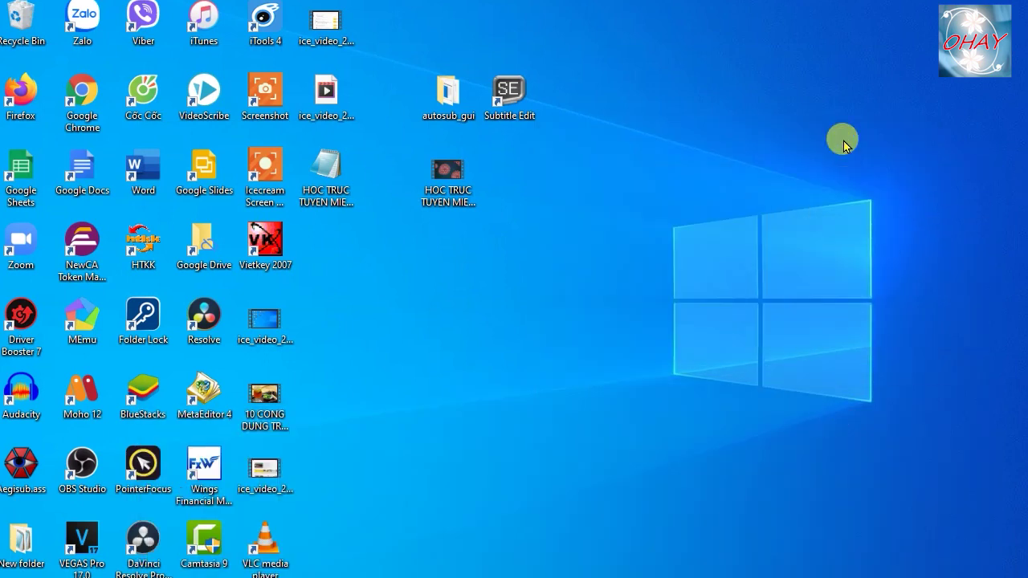
left_click_drag(328, 175, 520, 170)
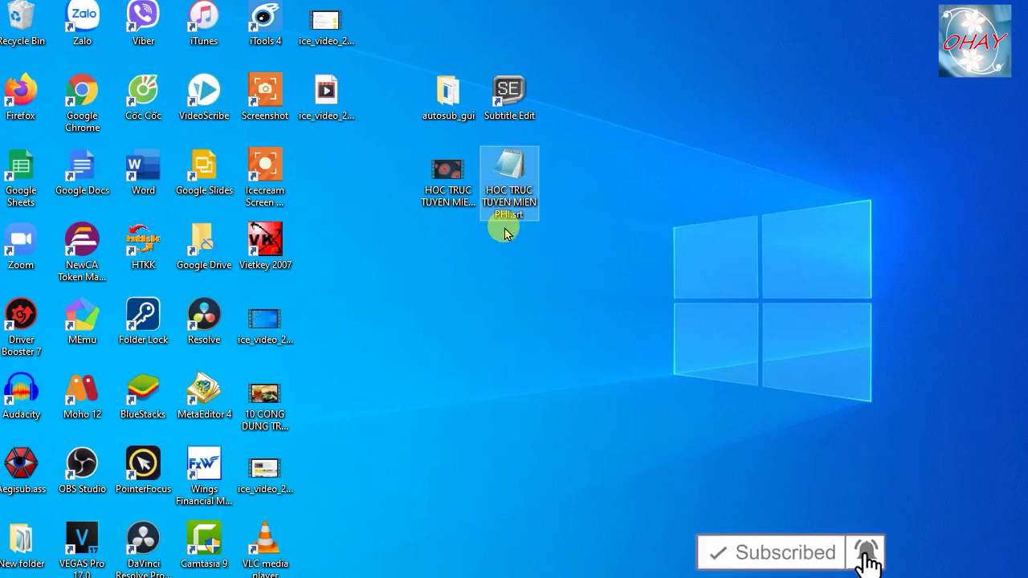
- Open HOC TRUC TUYEN MIEN PHI.srt in Notepad, review its subtitle lines and timings, and minimize it
double_click(508, 178)
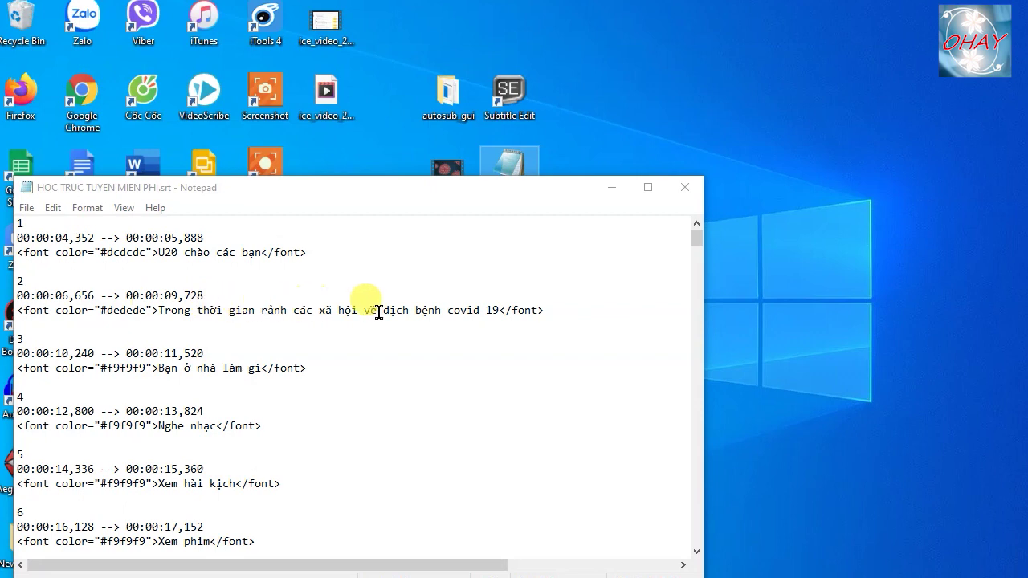
scroll(442, 463, "down", 1)
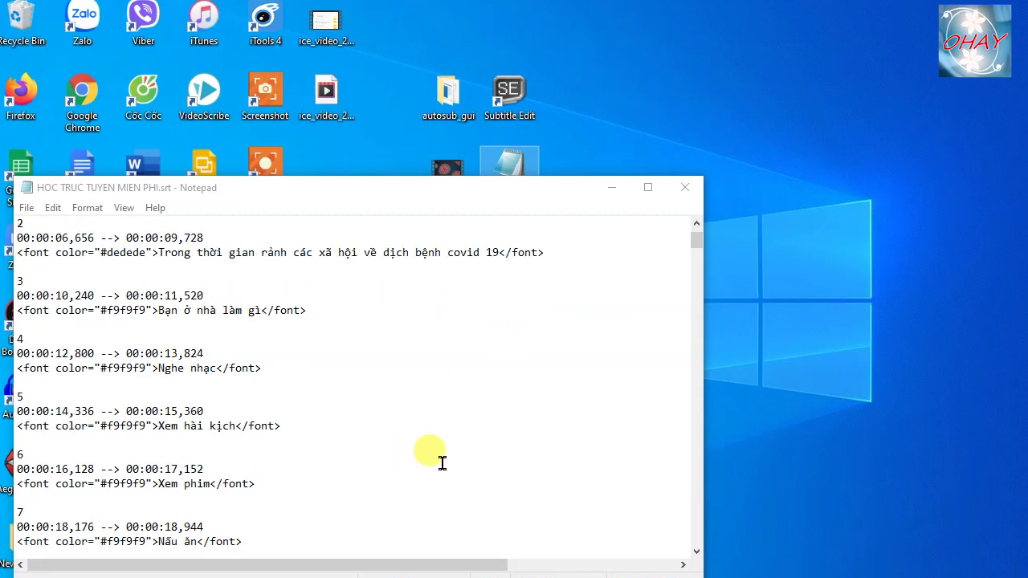
scroll(442, 463, "up", 1)
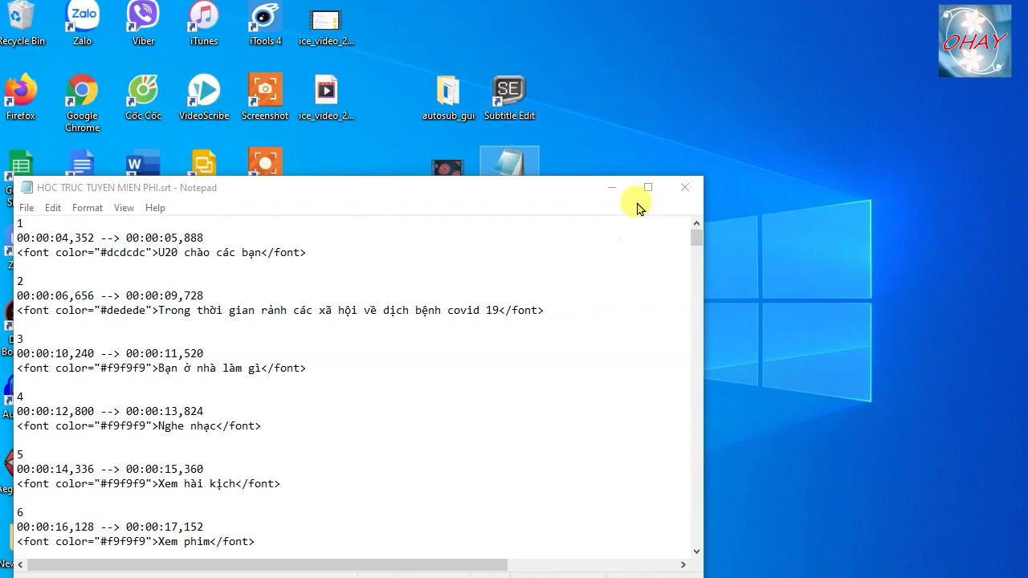
left_click(611, 193)
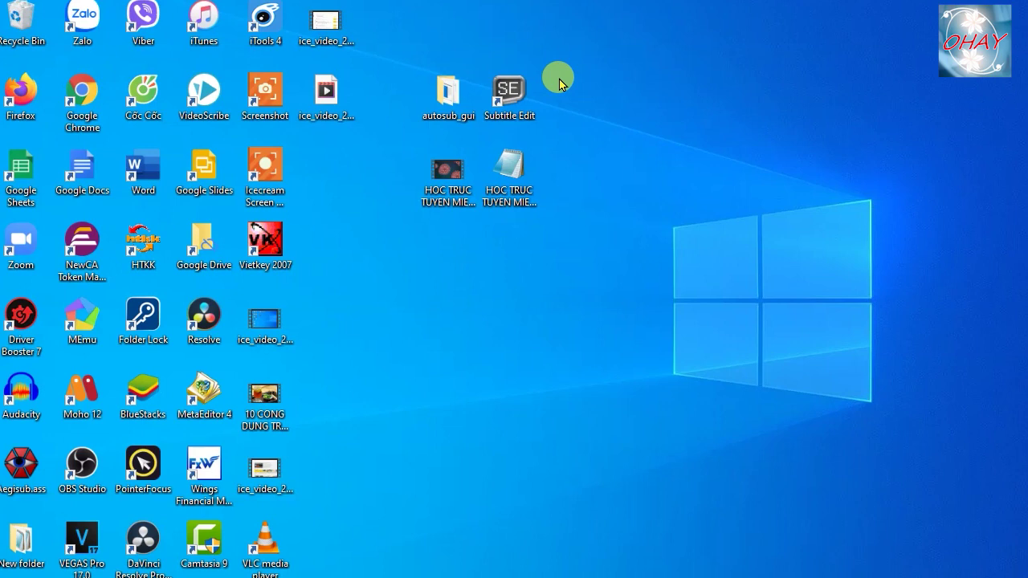
- Launch Subtitle Edit and open HOC TRUC TUYEN MIEN PHI.srt from the Desktop folder
double_click(509, 97)
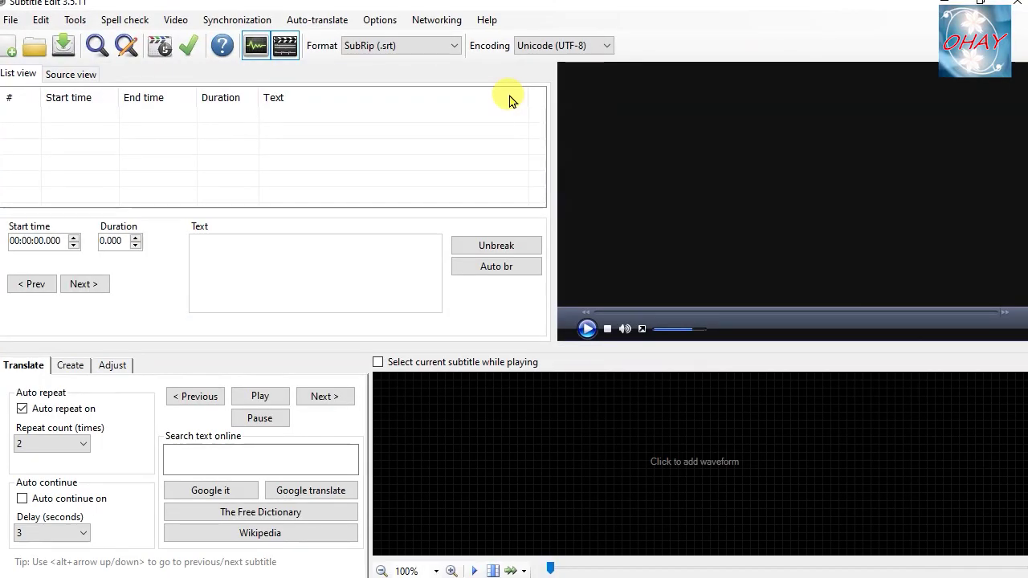
left_click(33, 50)
left_click_drag(116, 256, 112, 120)
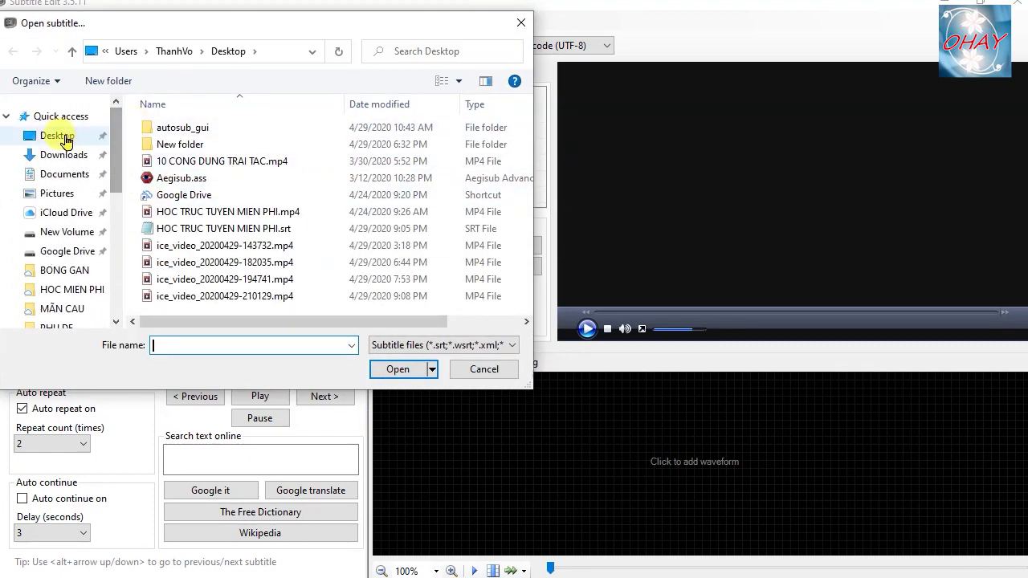
left_click(66, 139)
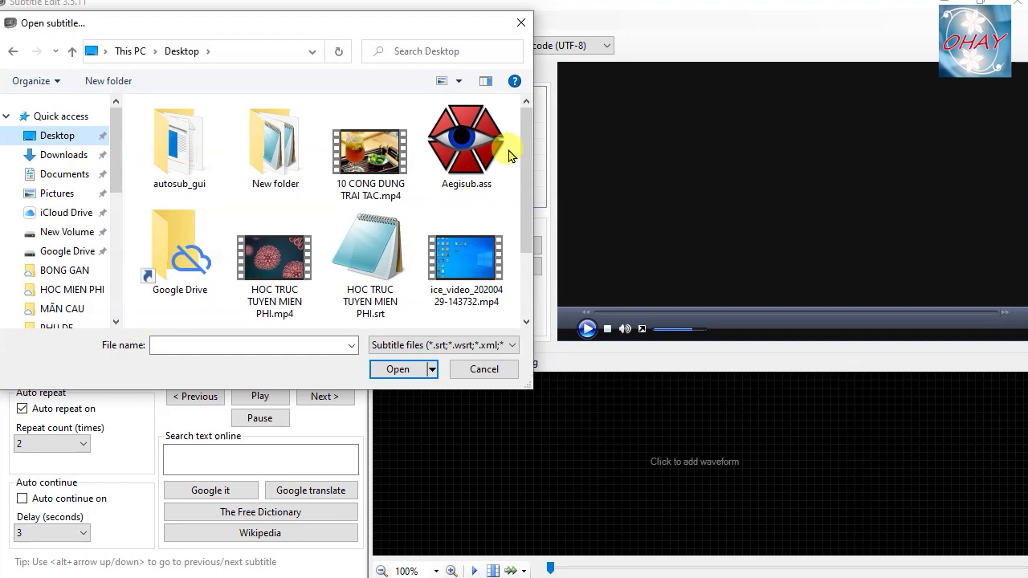
left_click_drag(521, 153, 521, 233)
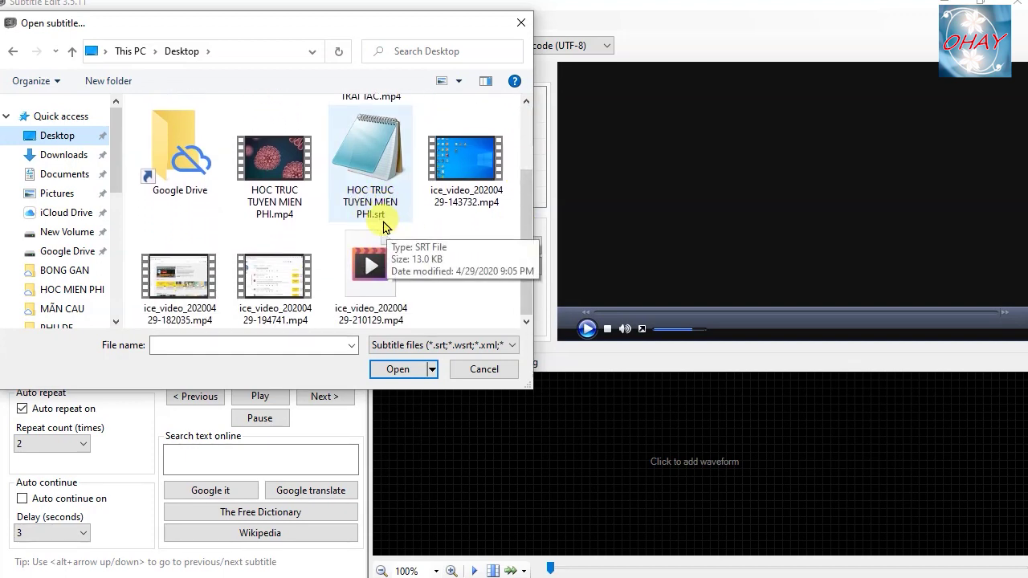
left_click(394, 218)
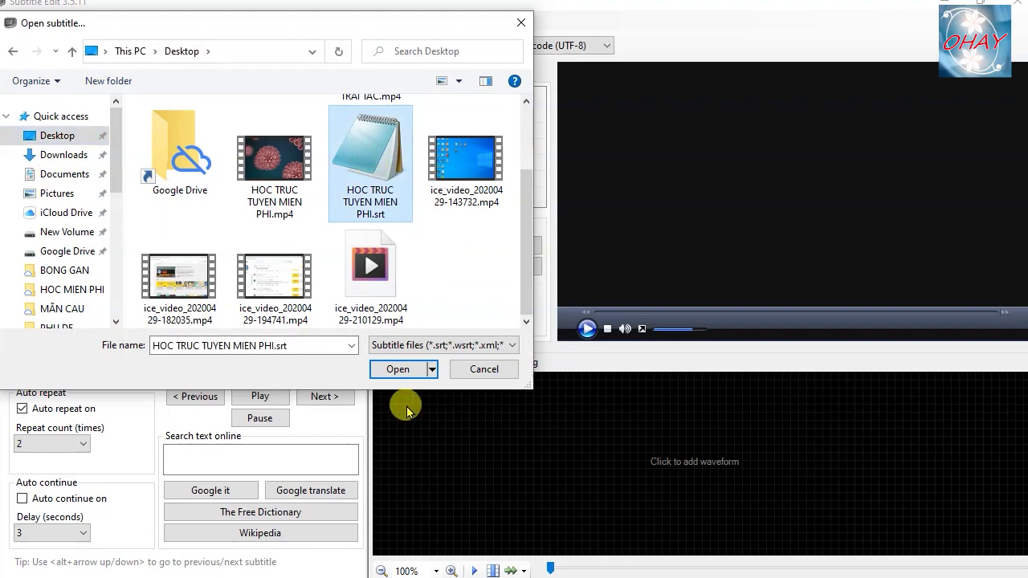
left_click(400, 369)
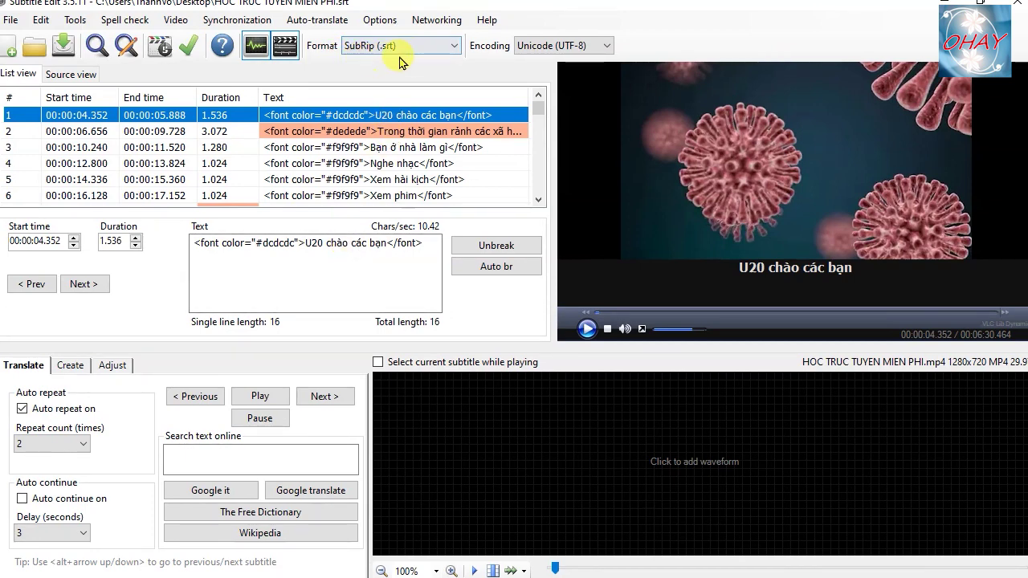
- Convert the subtitle to the Captionate (.xml) format and save it on the Desktop as HOC TRUC TUYEN MIEN PHI.xml
left_click(456, 47)
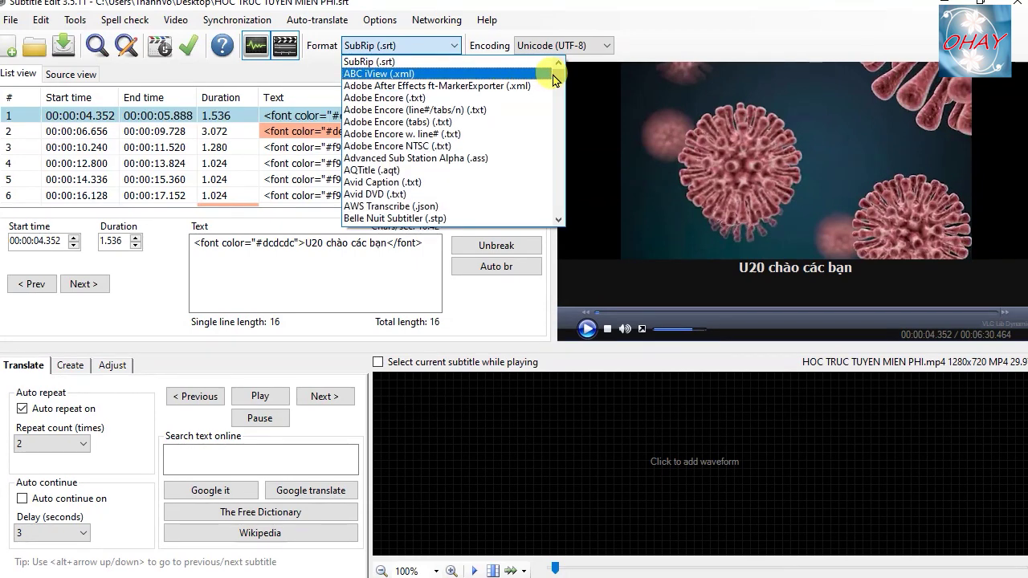
mouse_move(557, 76)
left_mouse_down()
mouse_move(559, 101)
mouse_move(555, 70)
mouse_move(557, 83)
left_mouse_up()
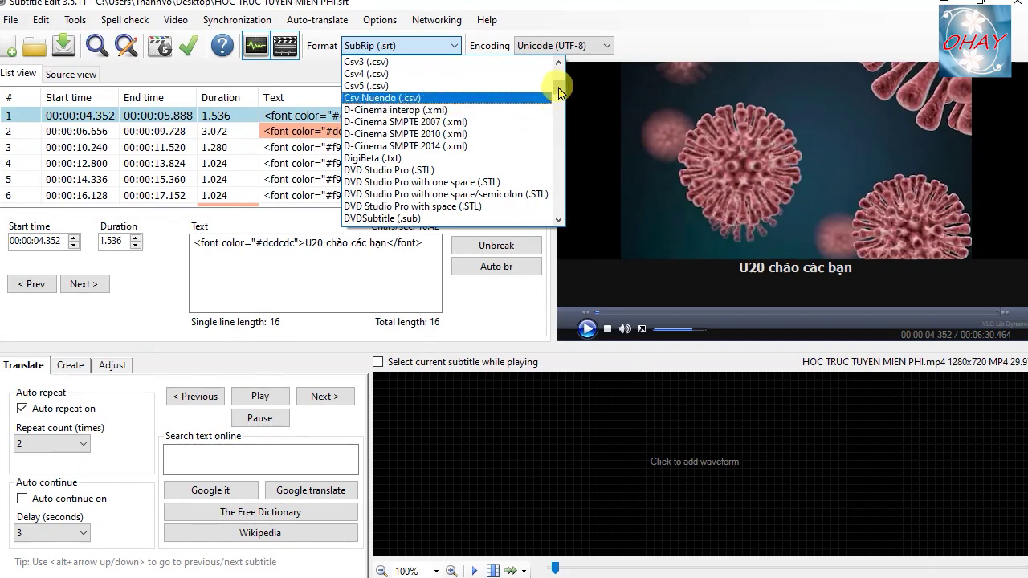
left_click_drag(560, 92, 554, 76)
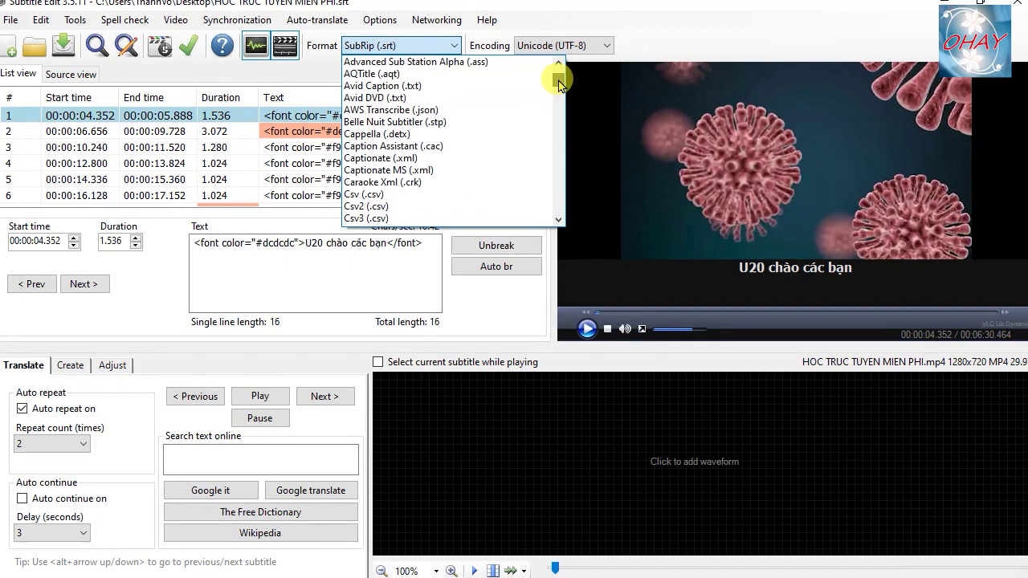
left_click(396, 159)
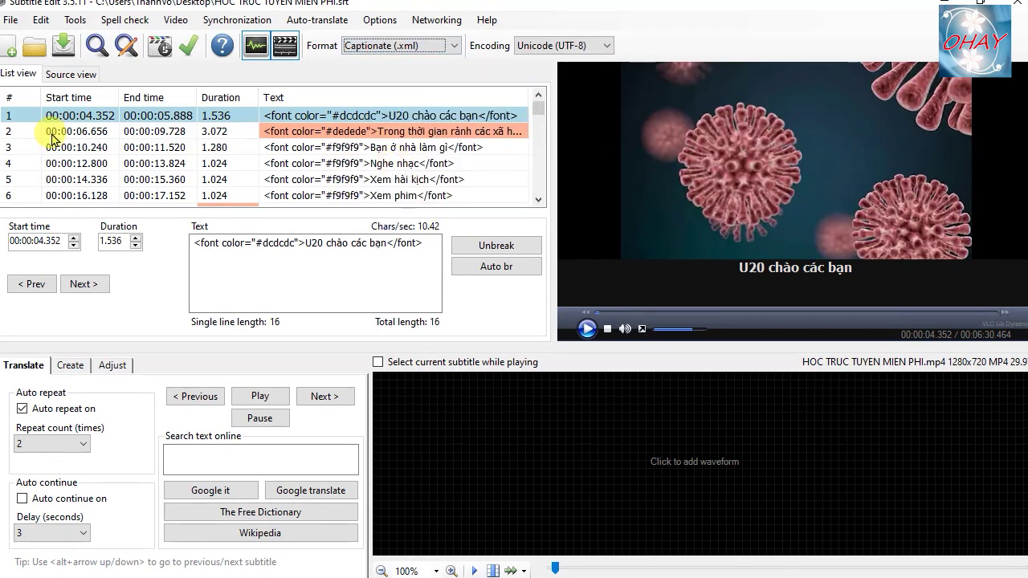
left_click(12, 22)
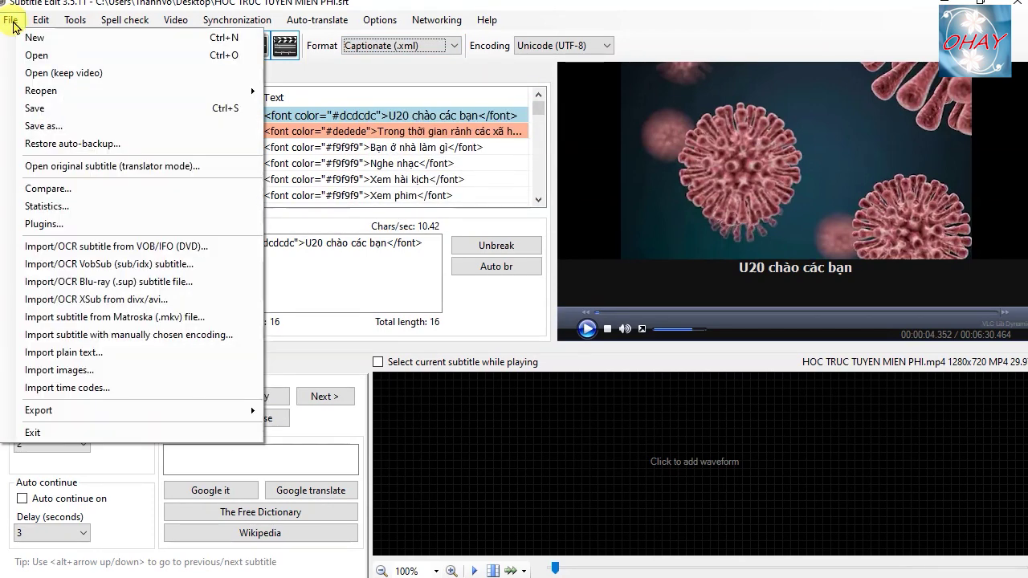
left_click(48, 111)
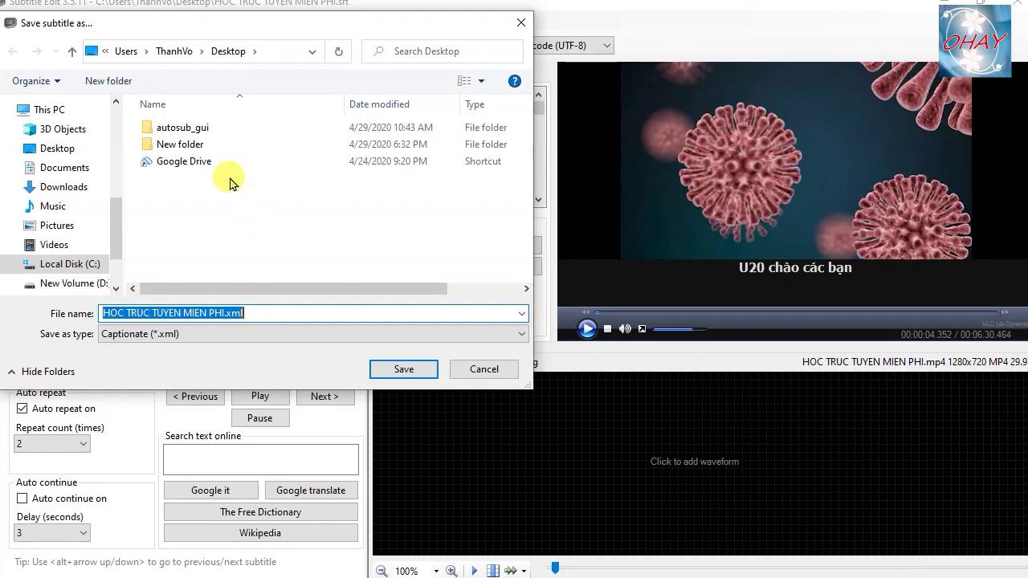
left_click(404, 372)
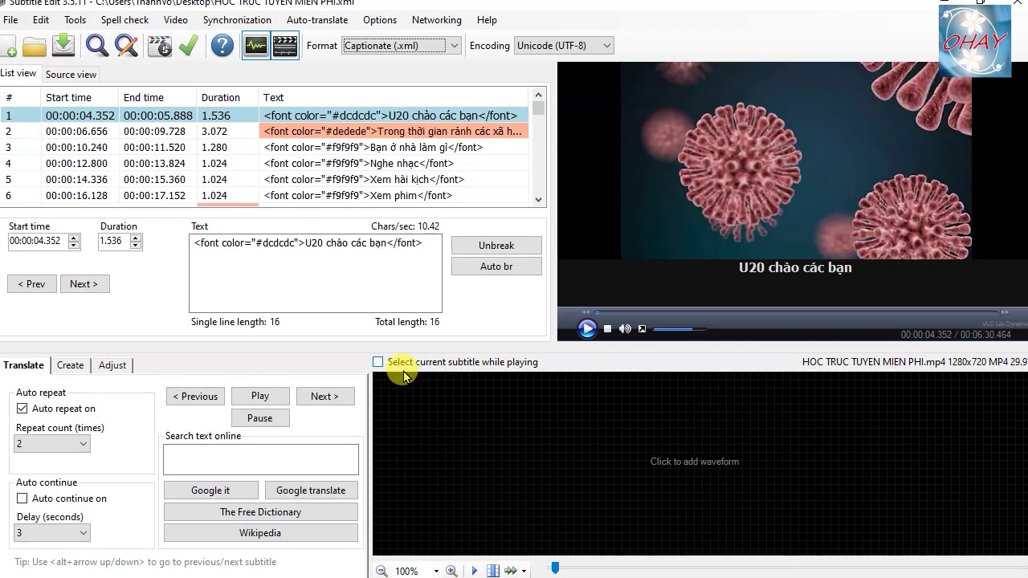
- Switch the subtitle format back to SubRip (.srt)
left_click(456, 50)
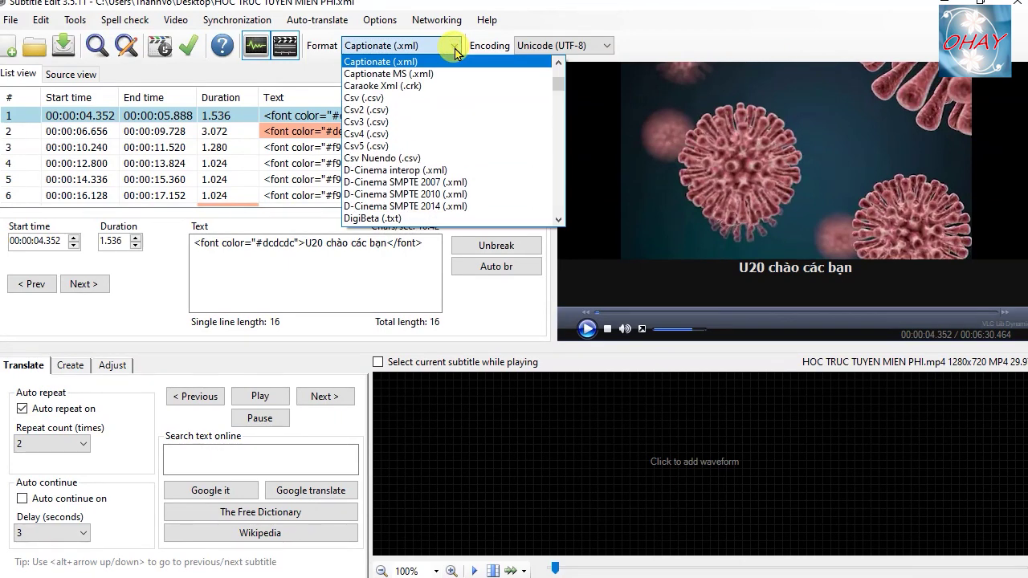
left_click_drag(556, 87, 560, 71)
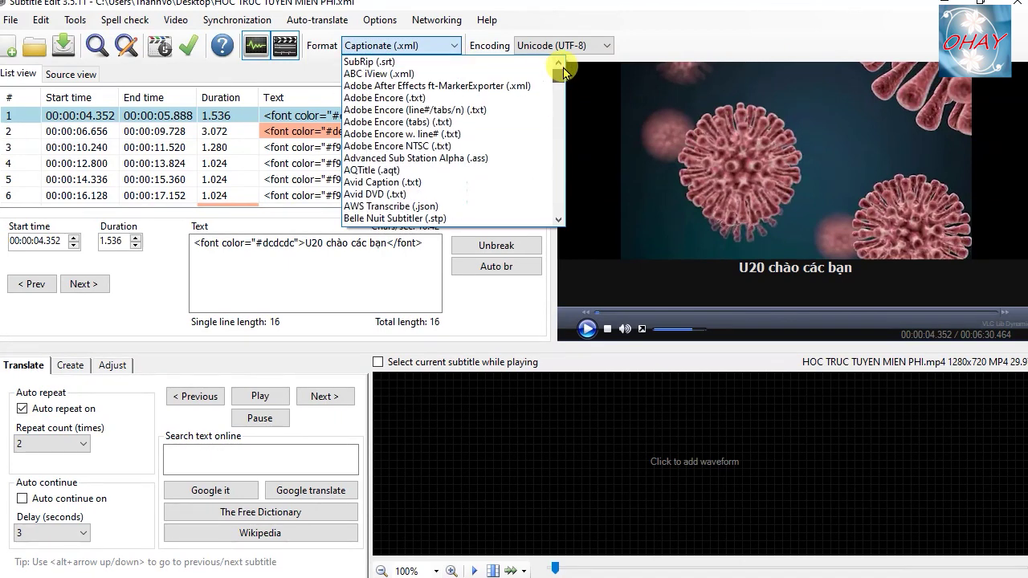
left_click(381, 64)
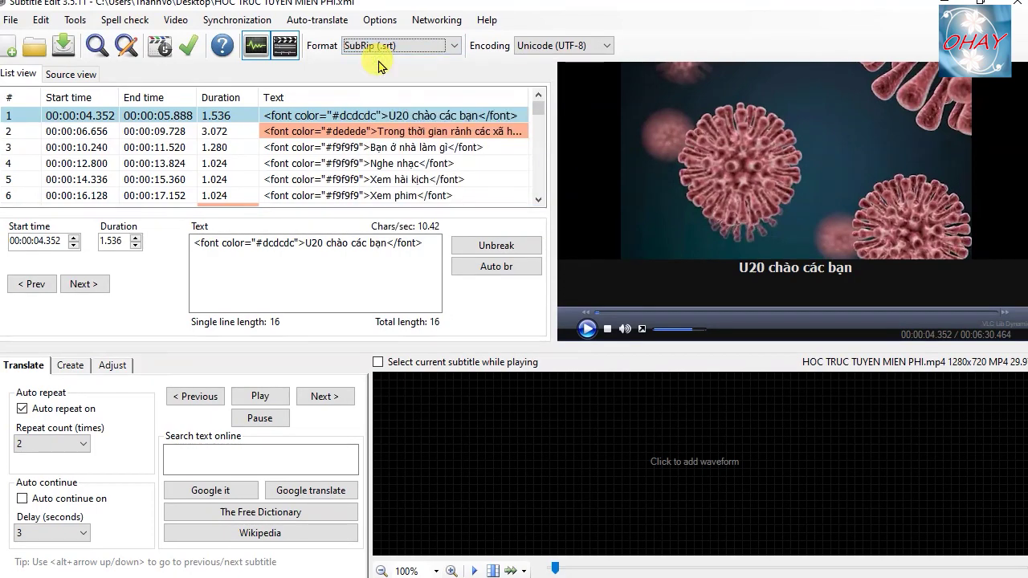
left_click(13, 22)
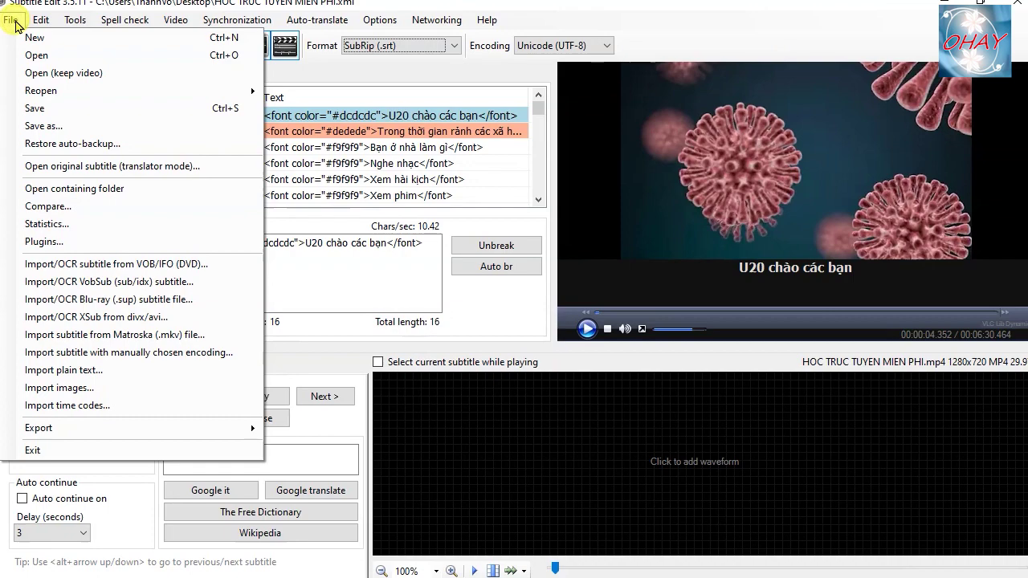
mouse_move(40, 19)
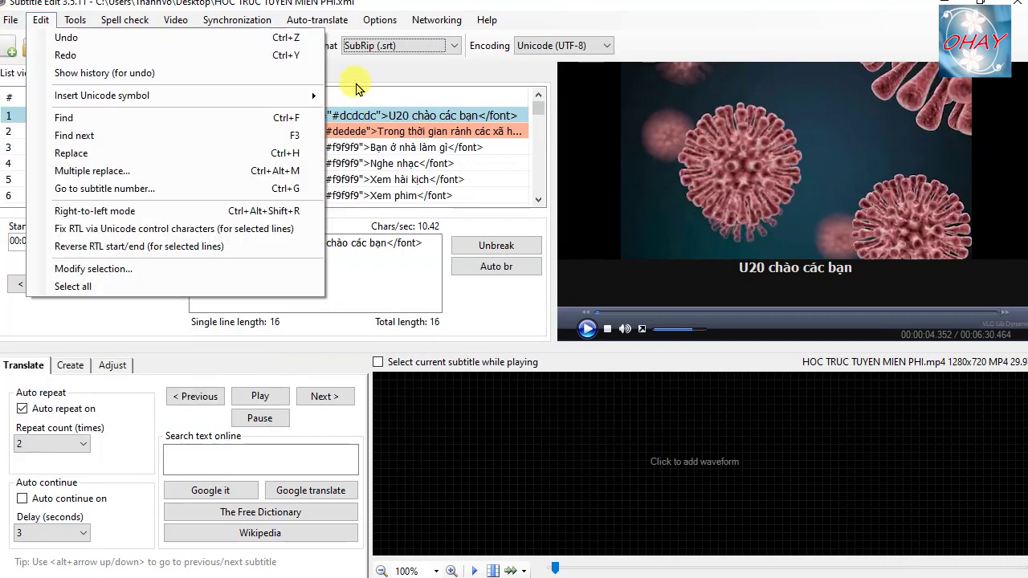
left_click(400, 70)
- Open HOC TRUC TUYEN MIEN PHI.xml from the Desktop folder
left_click(34, 46)
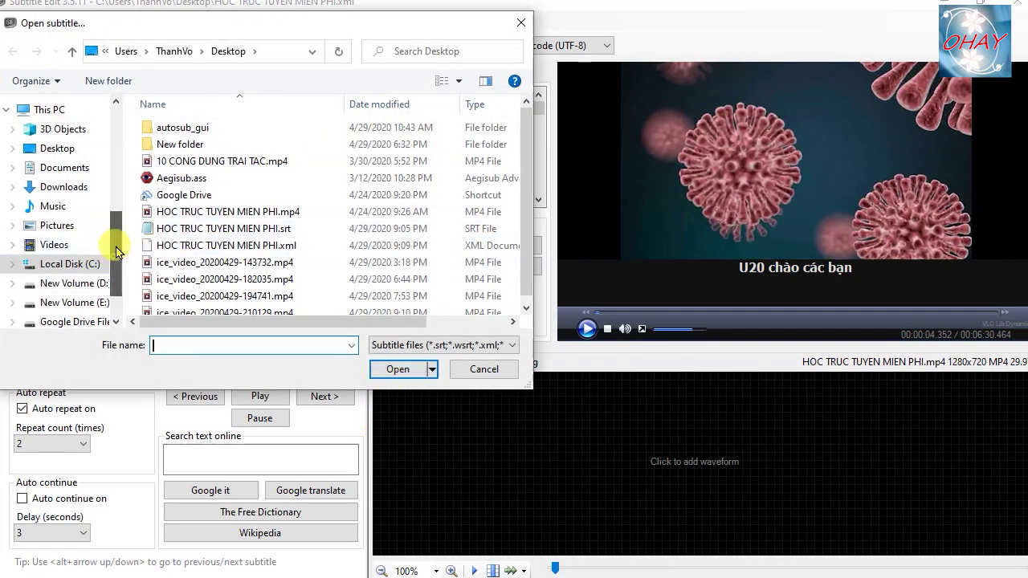
left_click_drag(115, 233, 122, 120)
left_click(68, 136)
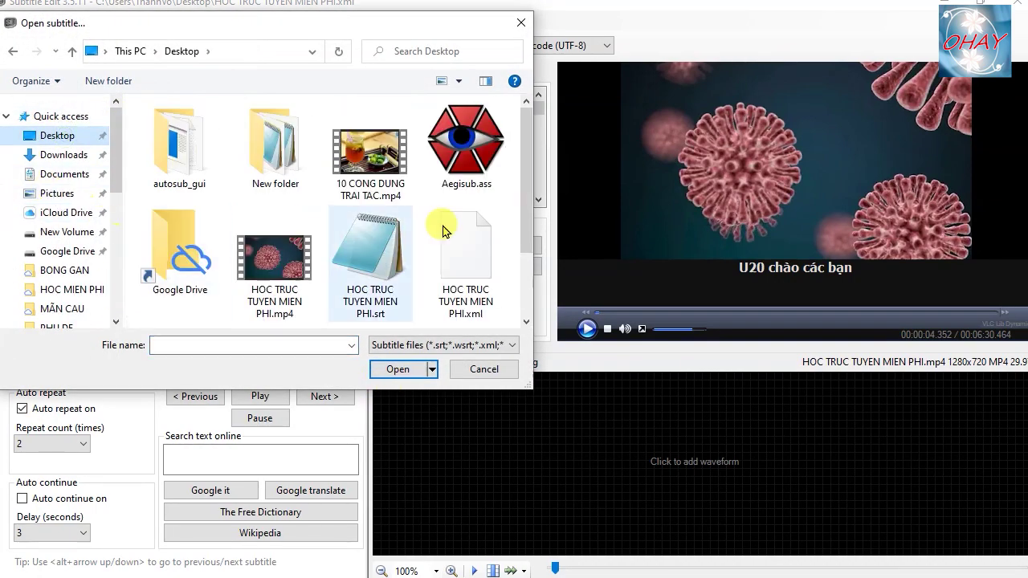
left_click(466, 273)
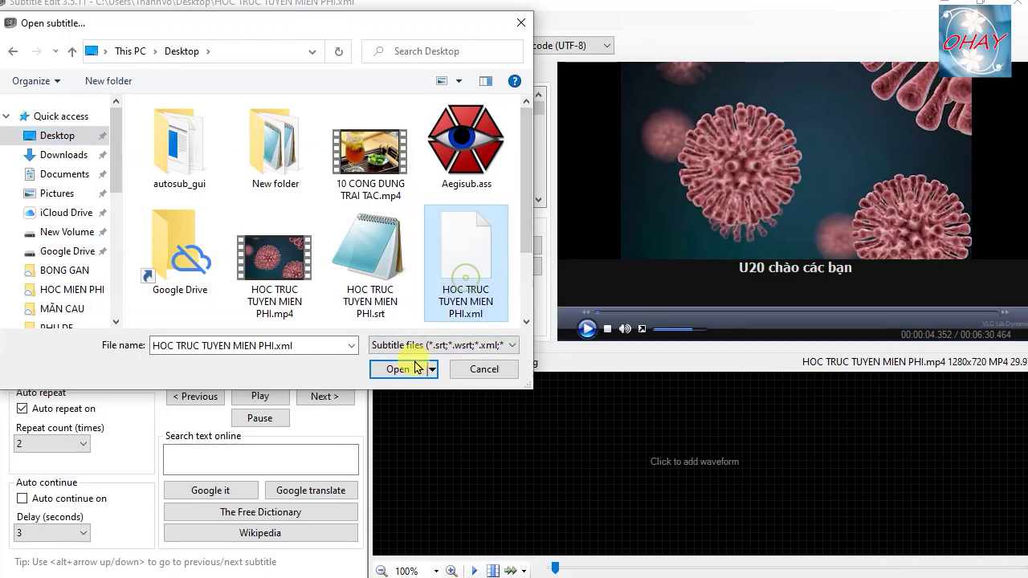
left_click(402, 369)
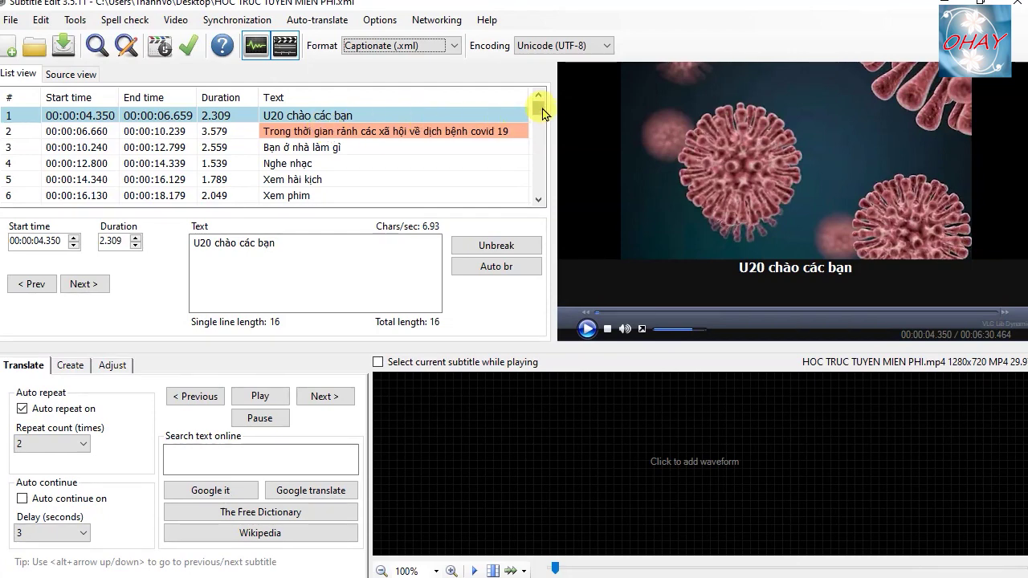
- Play part of the video to check its subtitles, pause it and return to the first subtitle line
left_click(584, 329)
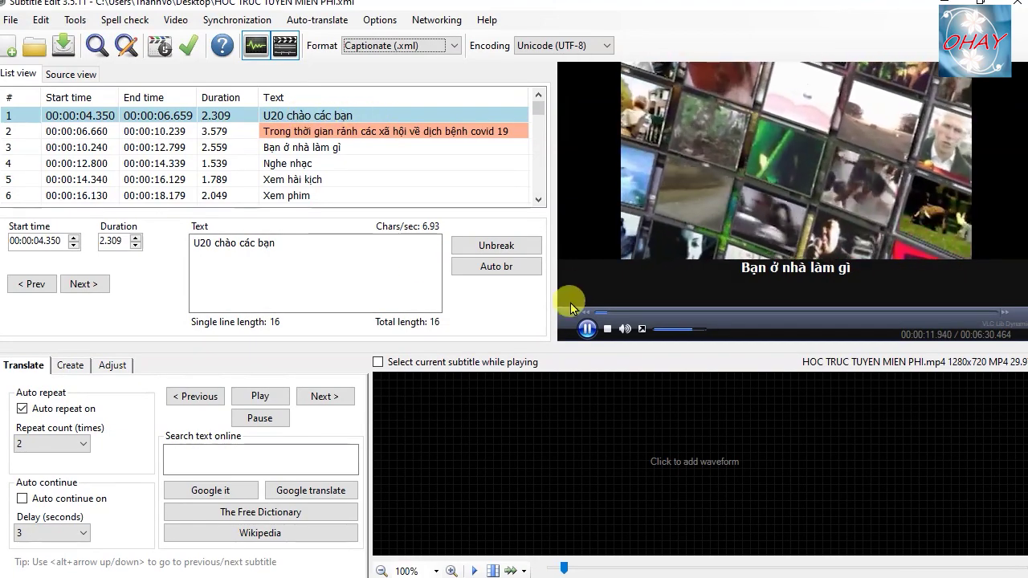
left_click(585, 328)
left_click(354, 117)
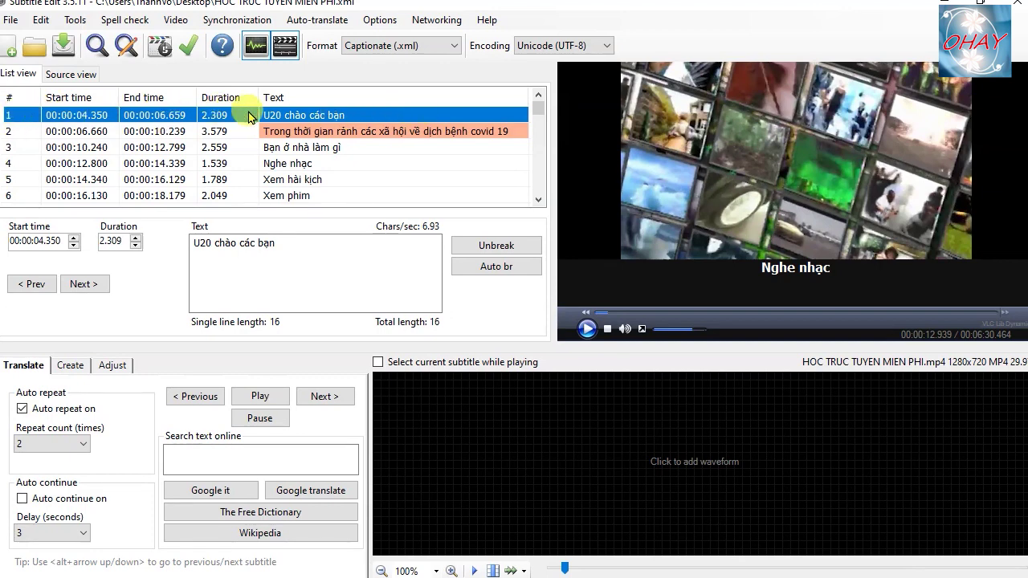
double_click(312, 118)
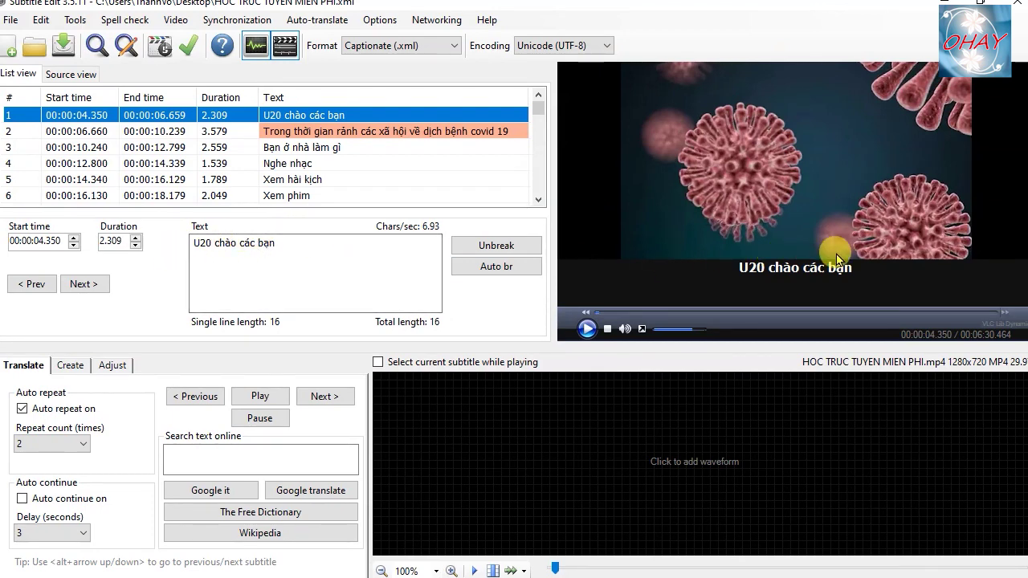
- Replace "U20" with "O Hay" in the text of the first subtitle line
left_click(212, 243)
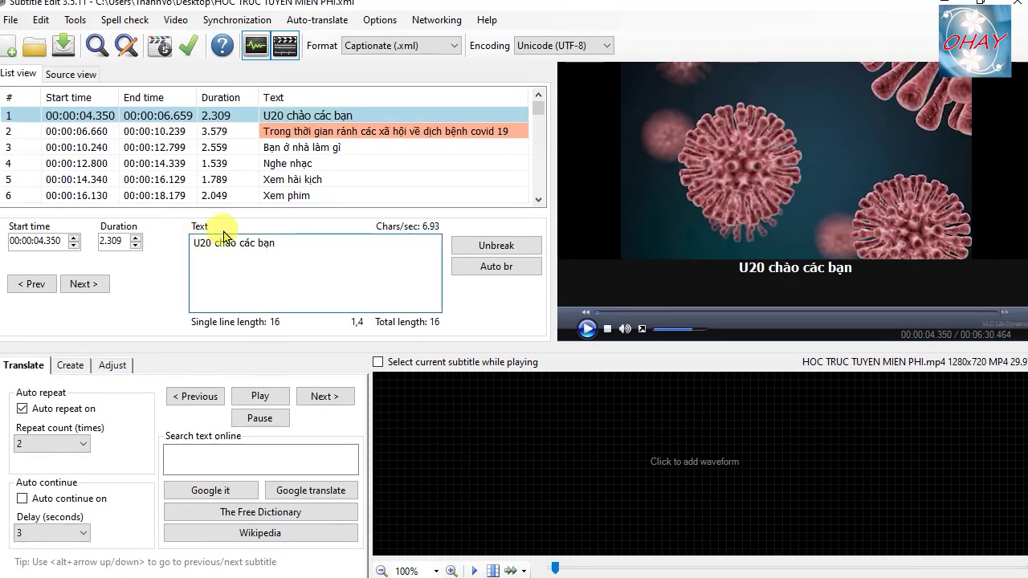
key("BackSpace")
key("BackSpace")
key("BackSpace")
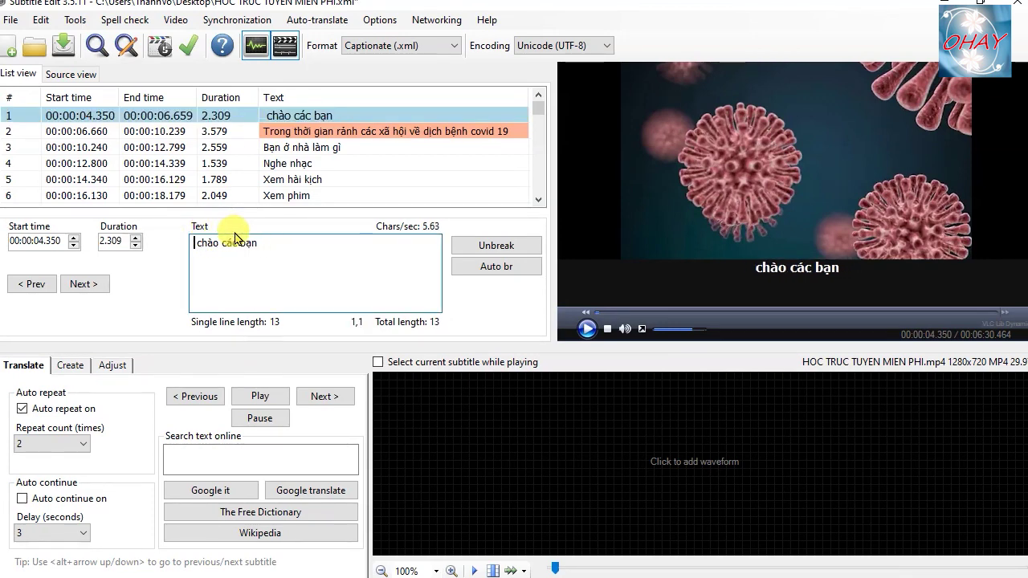
type("O")
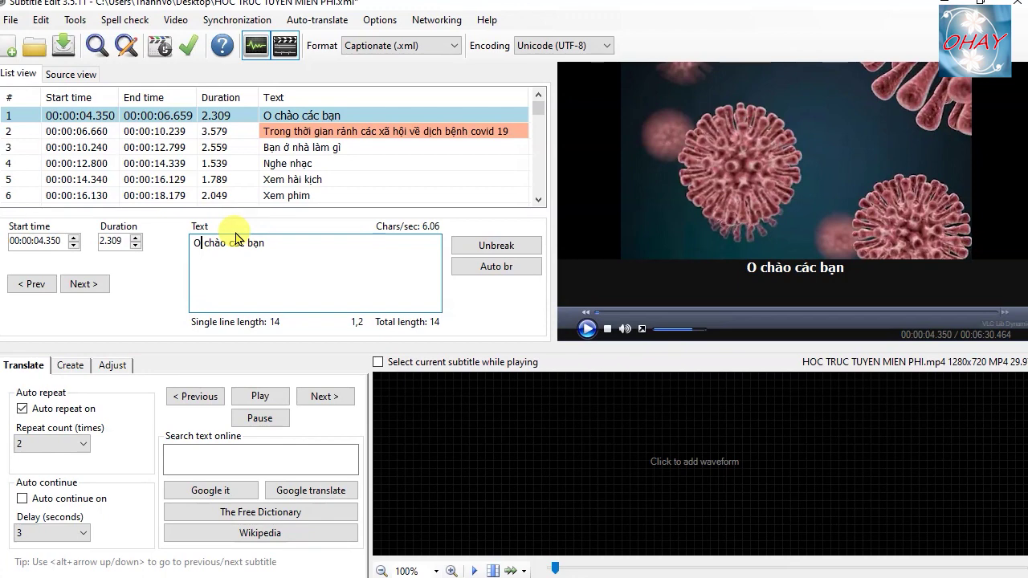
type(" Hay")
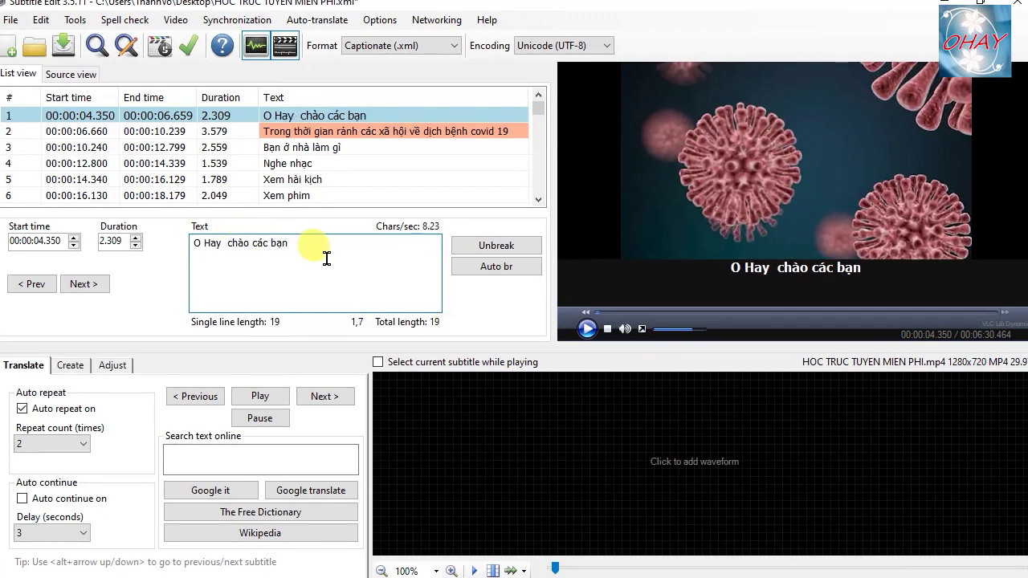
- Play the video from the second subtitle line and review the remaining lines of the subtitle list
left_click(351, 136)
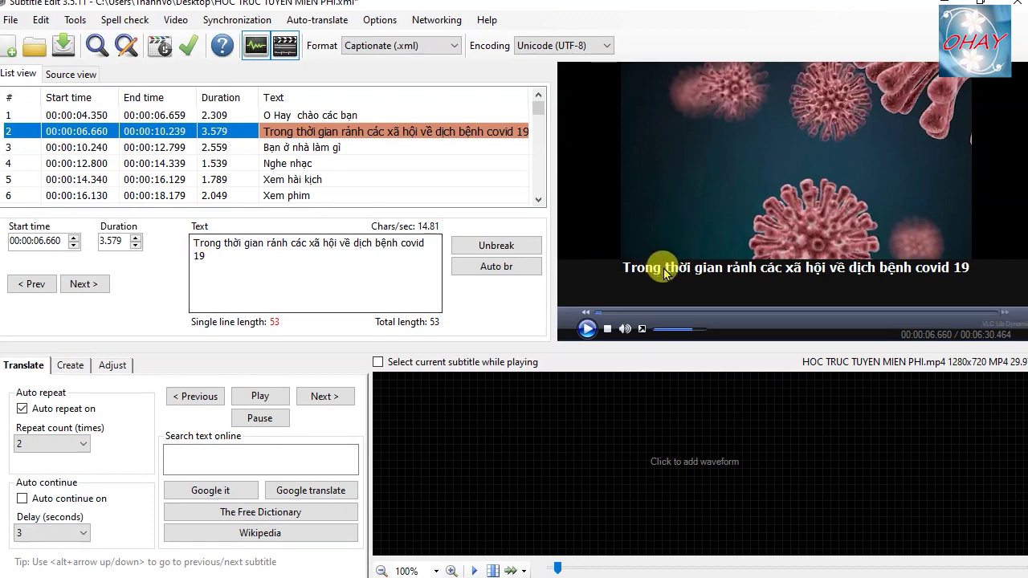
left_click(588, 329)
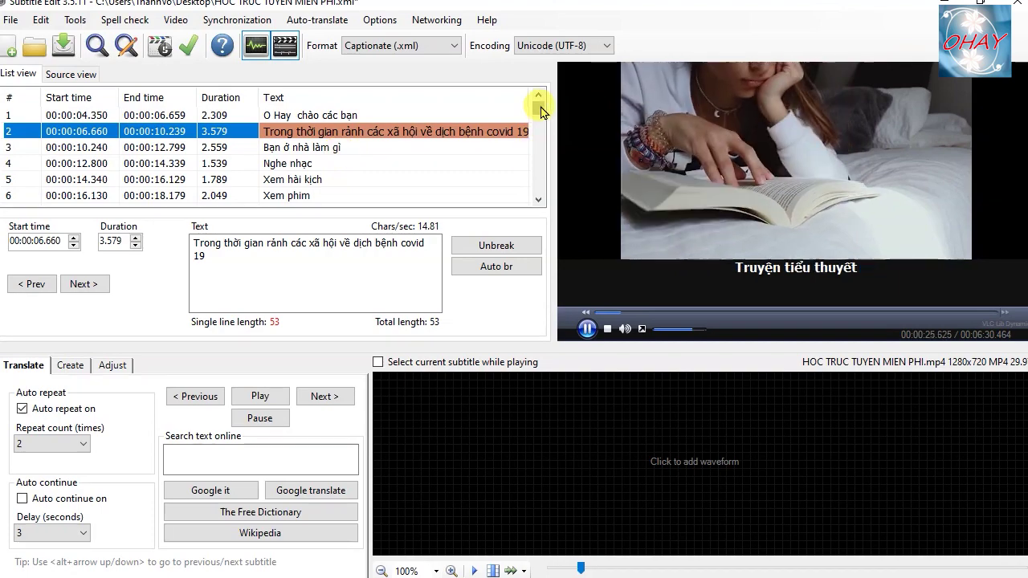
scroll(436, 180, "down", 4)
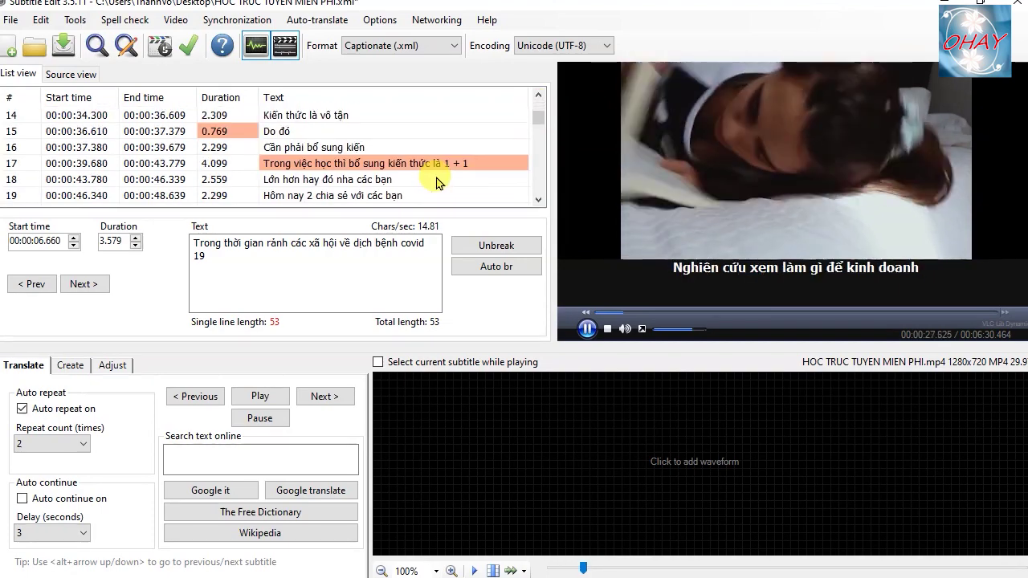
scroll(437, 182, "down", 2)
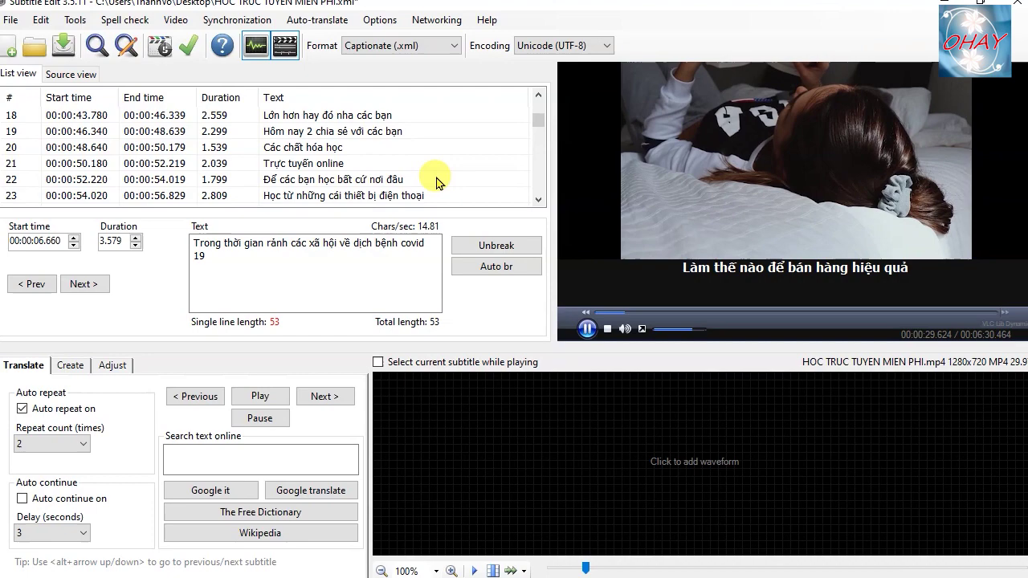
scroll(436, 182, "down", 3)
scroll(437, 181, "down", 1)
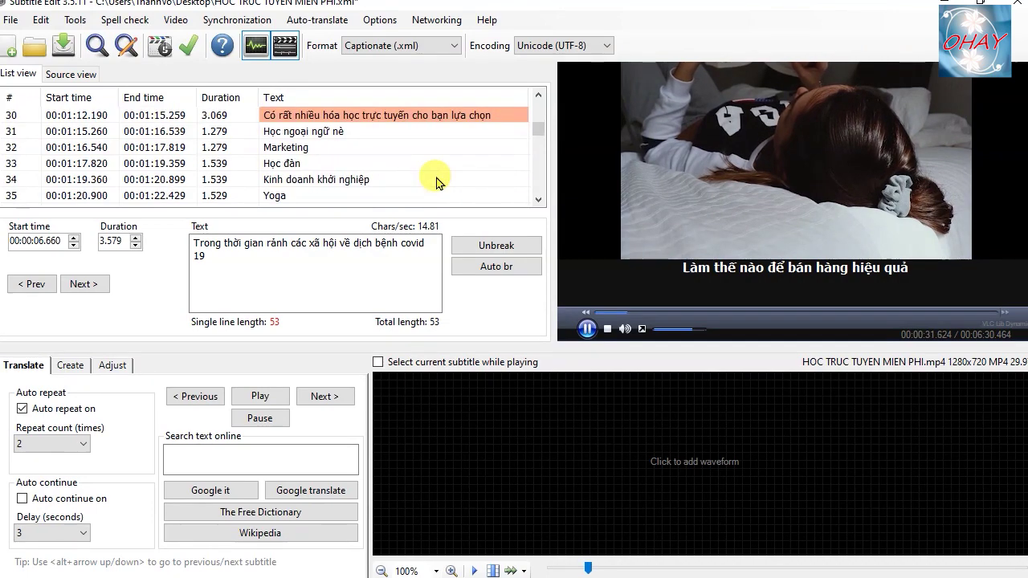
scroll(436, 181, "down", 3)
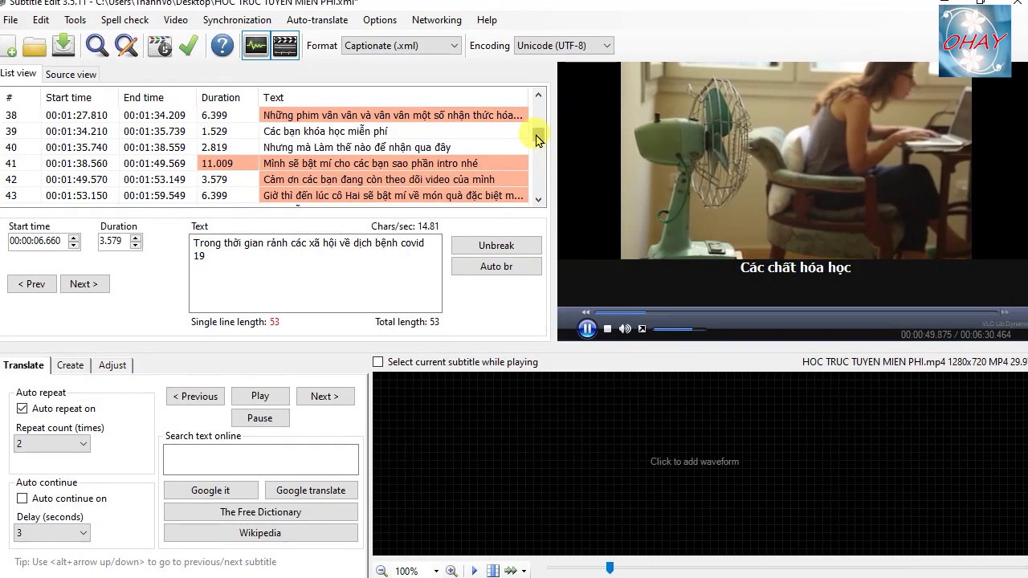
left_click_drag(539, 139, 540, 181)
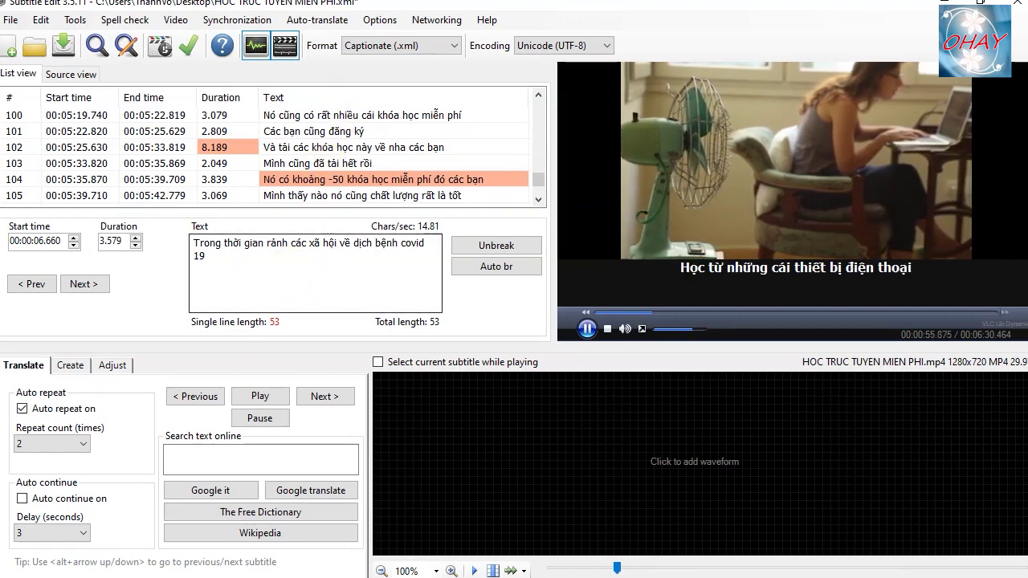
- Save the edited subtitle file and pause the video playback
left_click(11, 21)
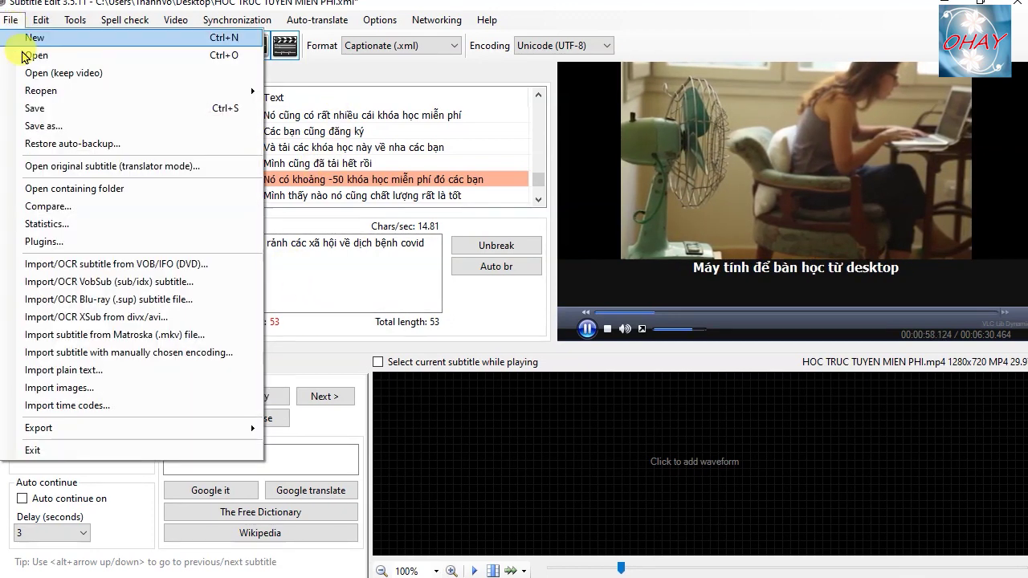
left_click(56, 112)
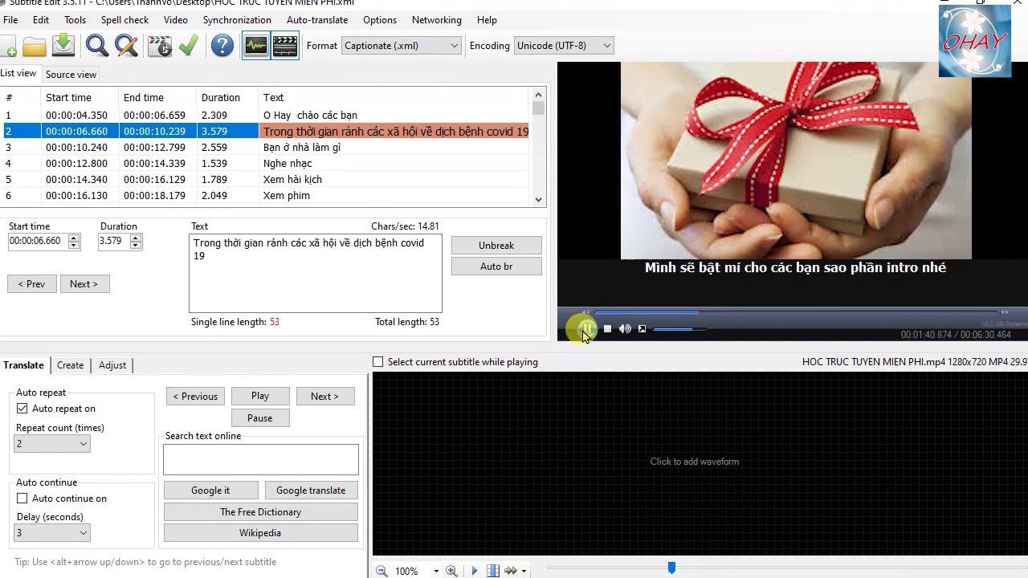
left_click(584, 329)
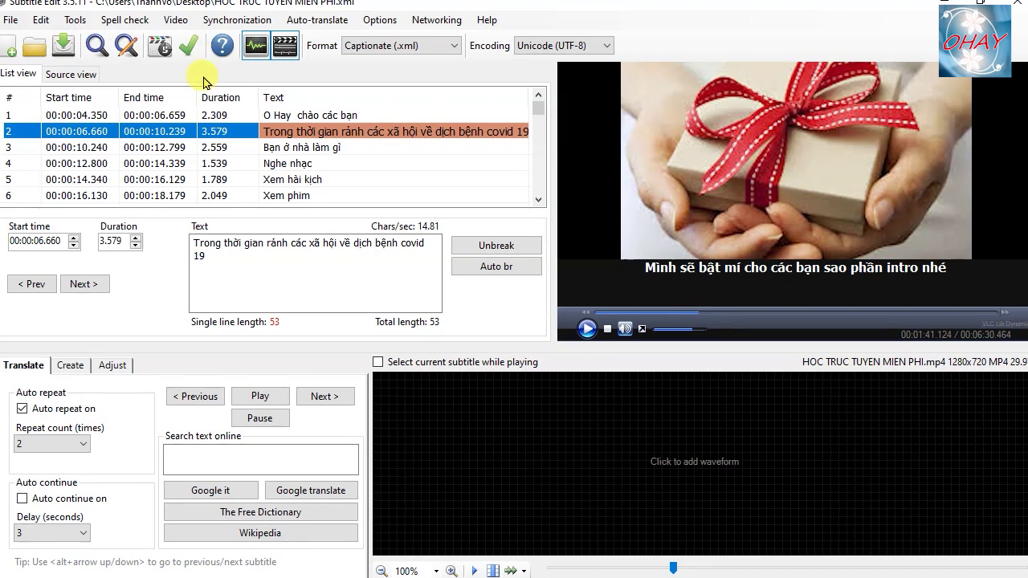
- Translate the subtitles from Vietnamese to English with Google Translate and accept the translated lines
left_click(326, 25)
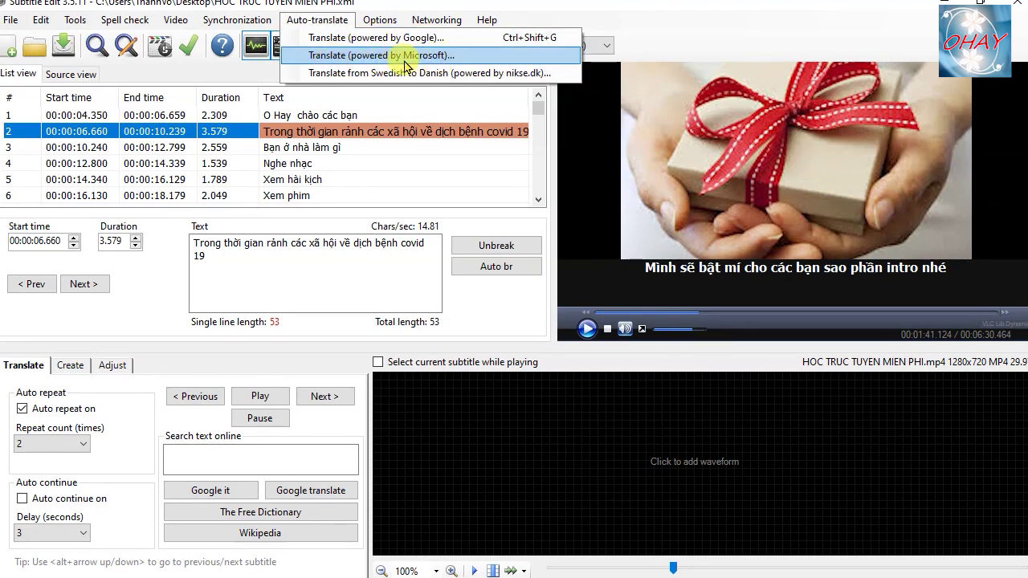
left_click(343, 42)
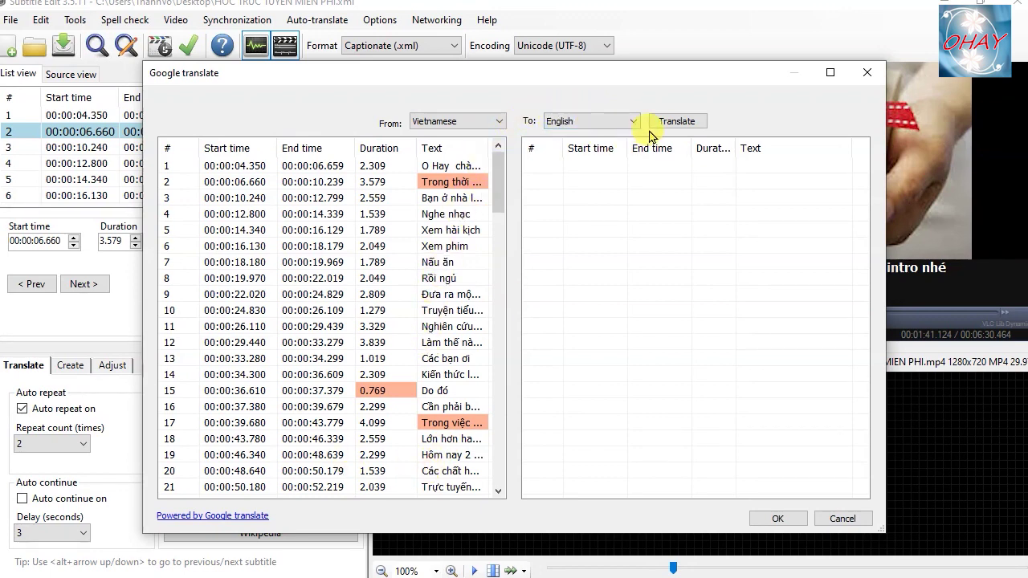
left_click(691, 121)
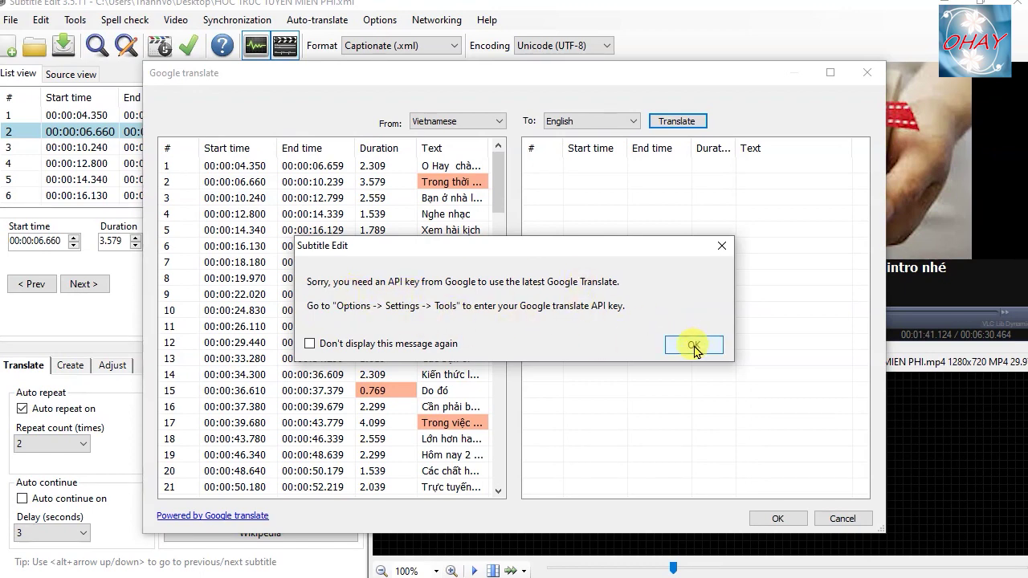
left_click(694, 347)
left_click(657, 337)
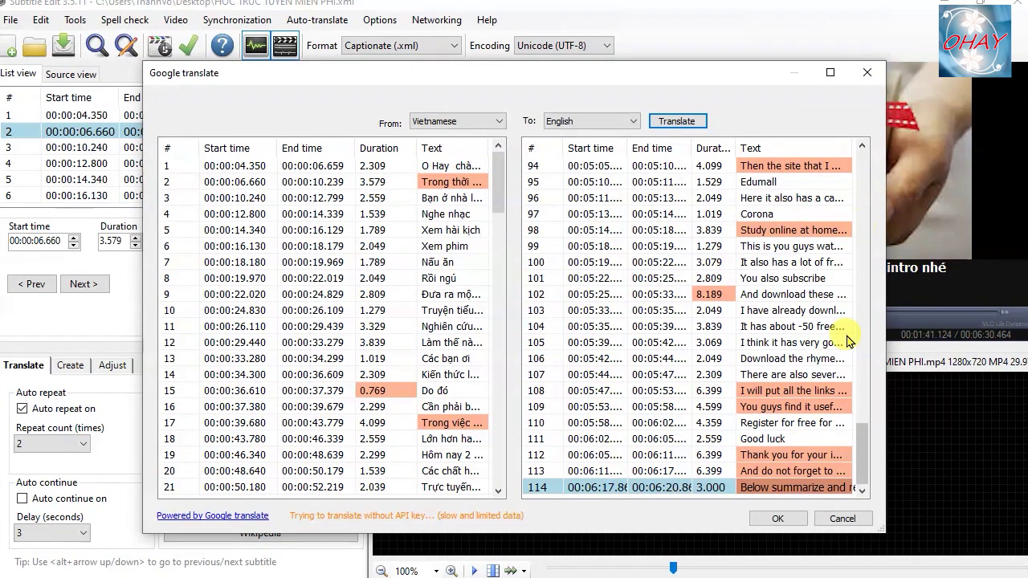
left_click(776, 519)
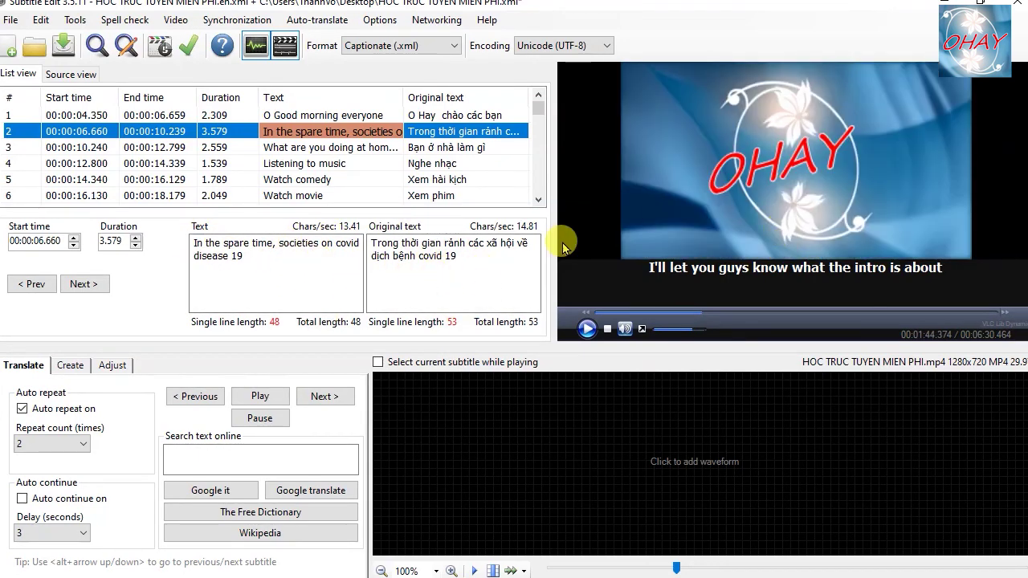
- Compare the English translations of subtitle lines 3 to 6 with their original Vietnamese text
left_click(378, 151)
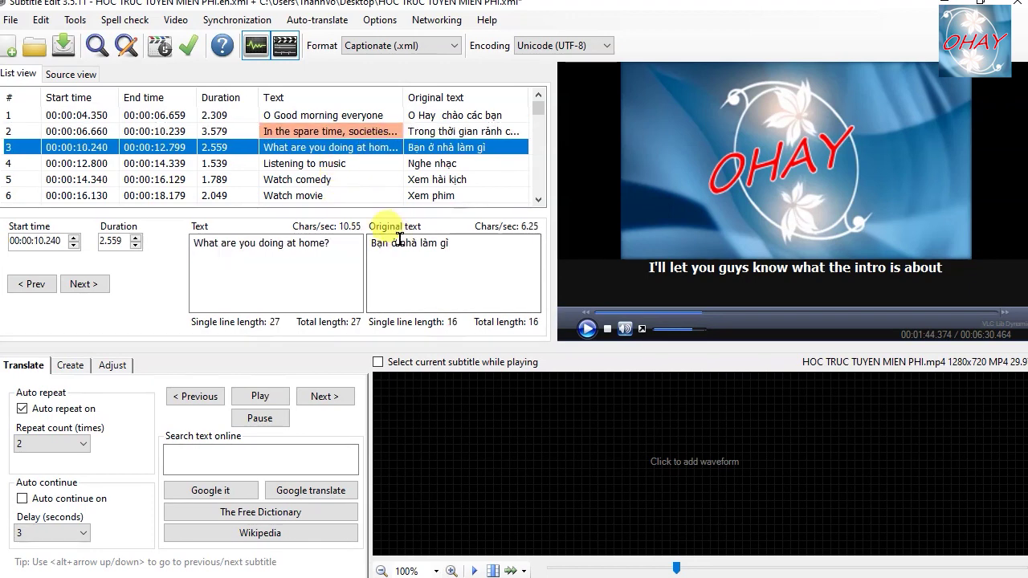
left_click(421, 166)
left_click(424, 182)
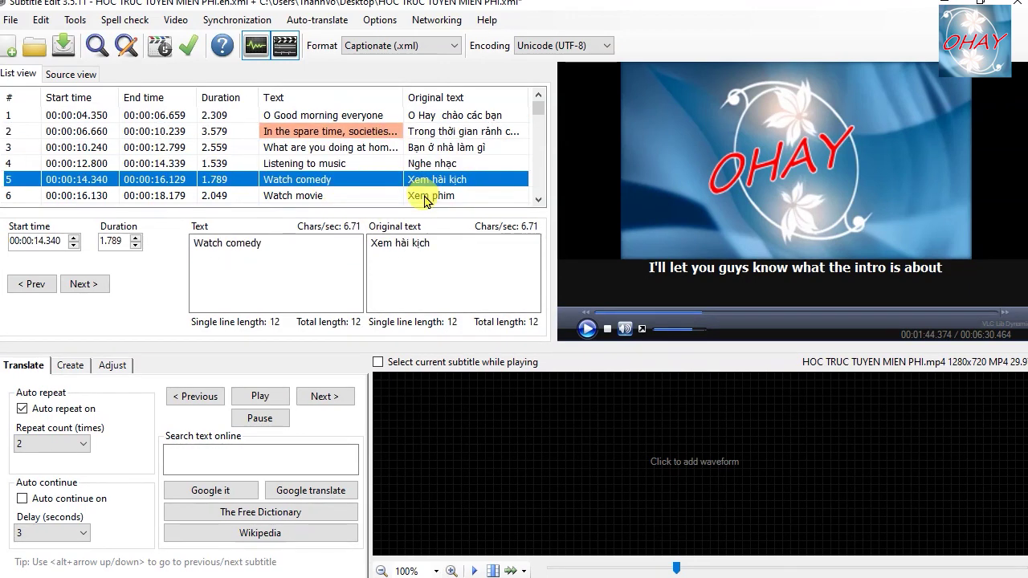
left_click(426, 198)
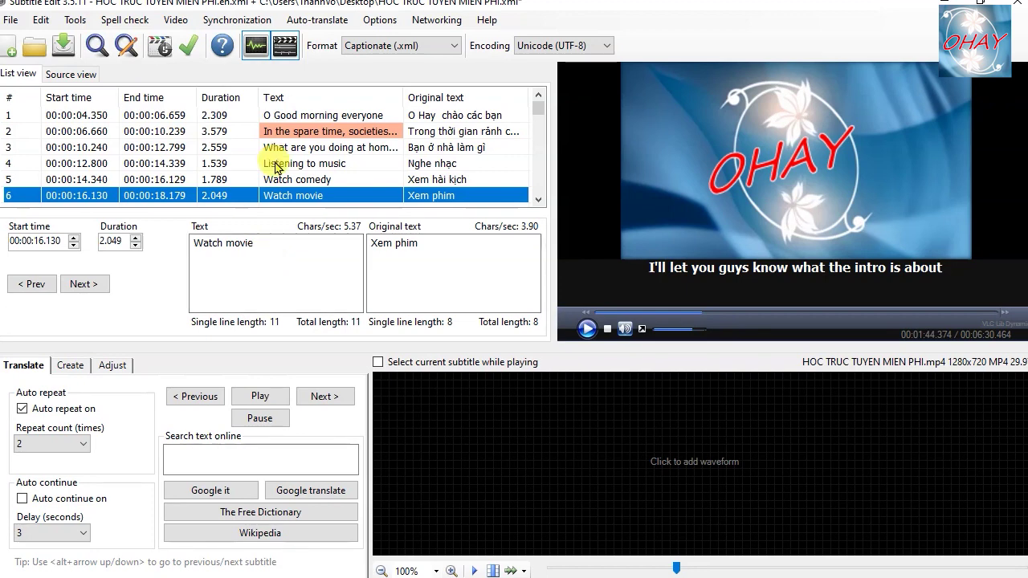
- Save the translated subtitles to the Desktop in SubRip format as HOC TRUC TUYEN MIEN PHI.en.srt
left_click(11, 20)
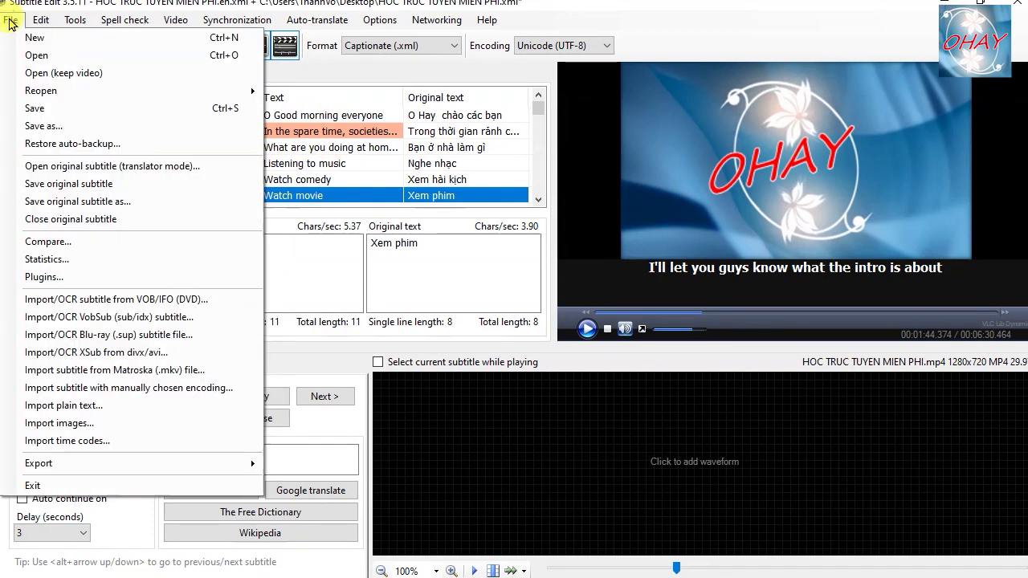
left_click(50, 130)
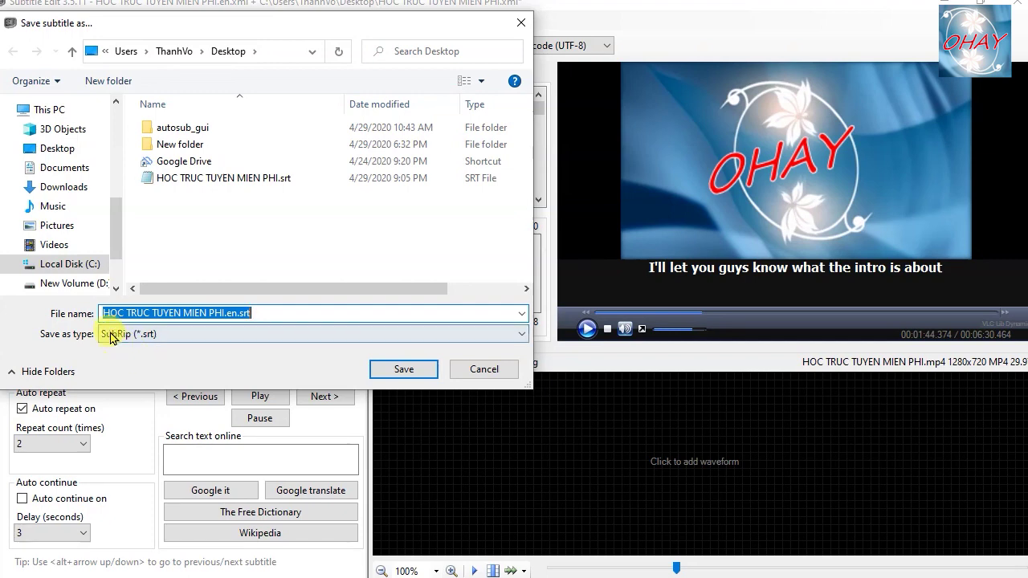
left_click_drag(112, 319, 231, 317)
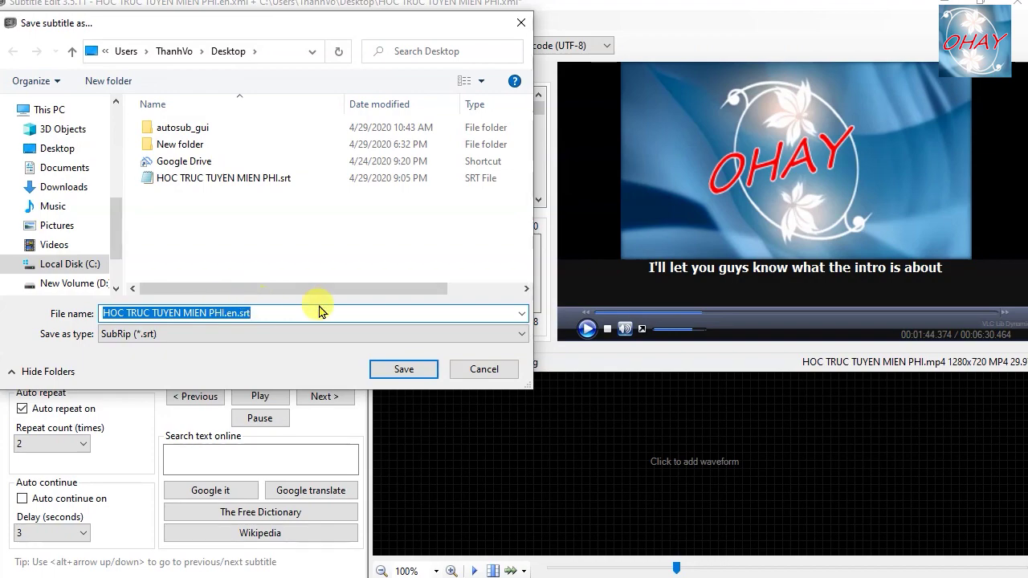
left_click(421, 371)
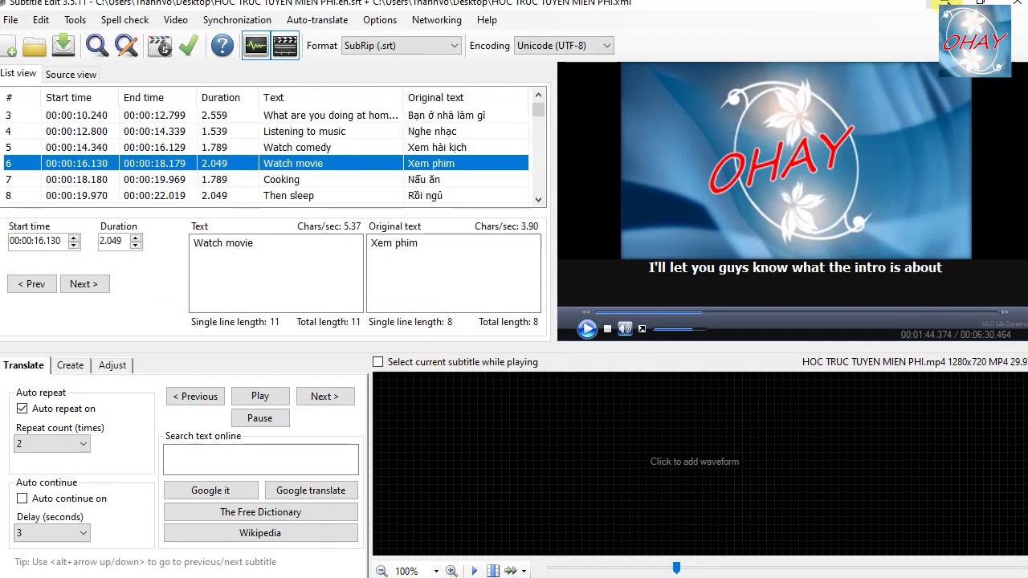
- Leave Subtitle Edit and move the English subtitle file beside the Vietnamese SRT file on the desktop
left_click(1016, 6)
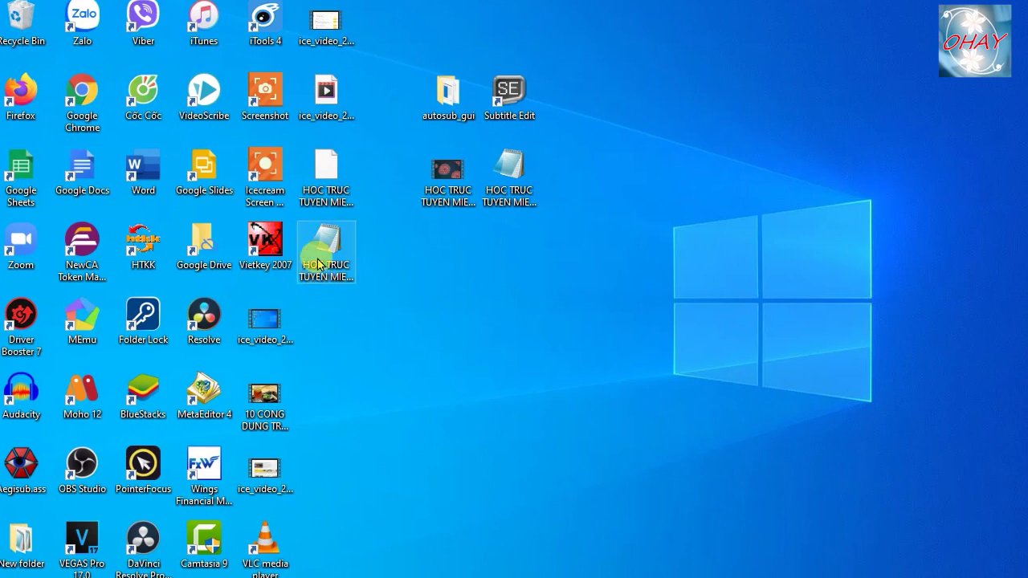
left_click_drag(317, 275, 572, 169)
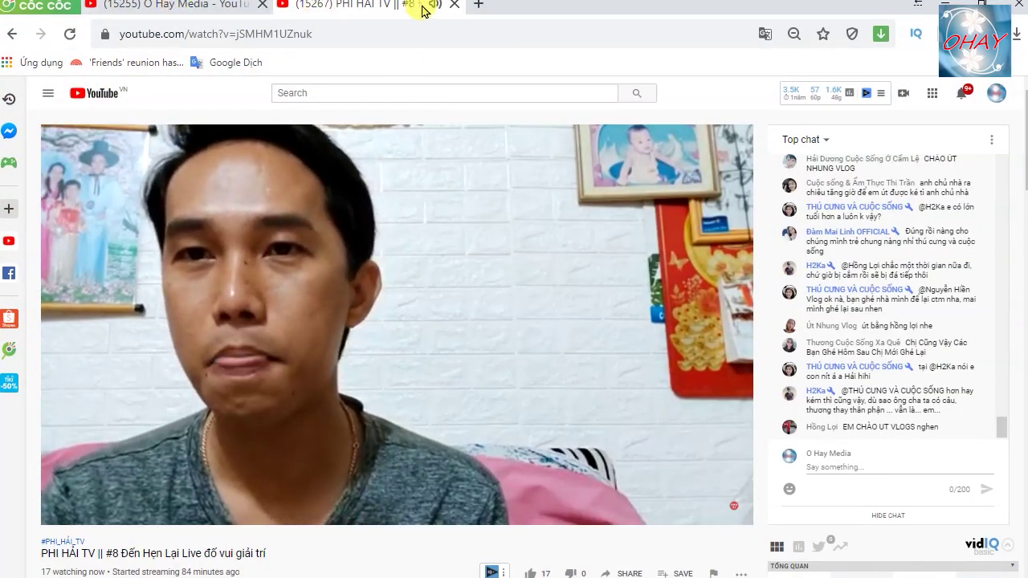
- In the Cốc Cốc browser, close the livestream tab and open the channel's free online courses video for editing in YouTube Studio
left_click(454, 5)
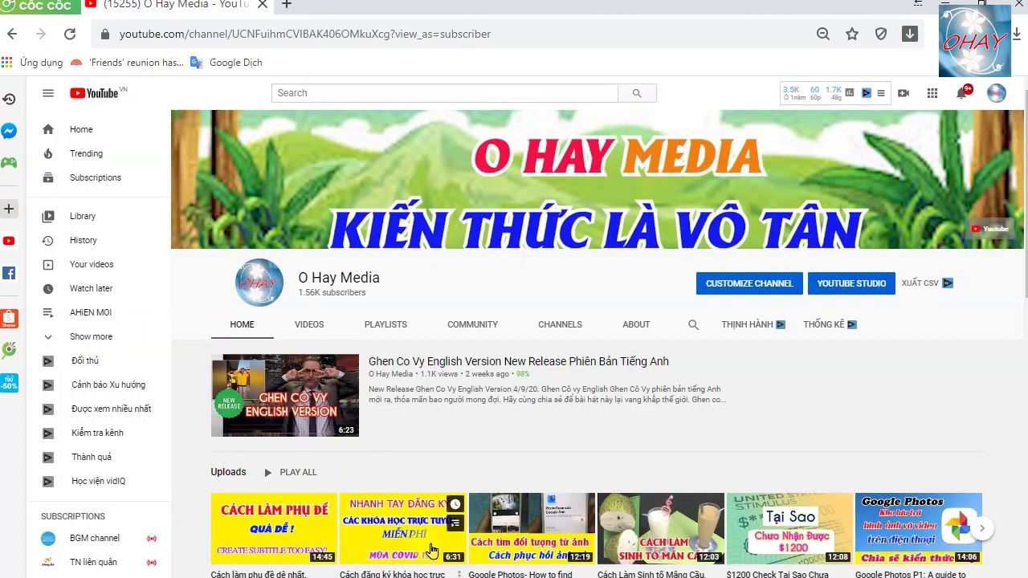
left_click(386, 527)
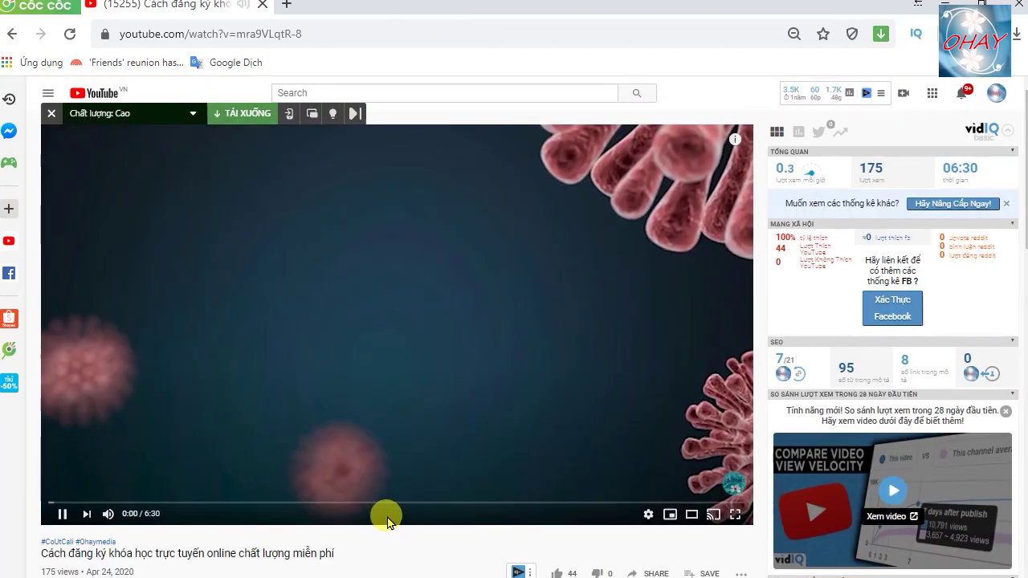
scroll(421, 385, "down", 3)
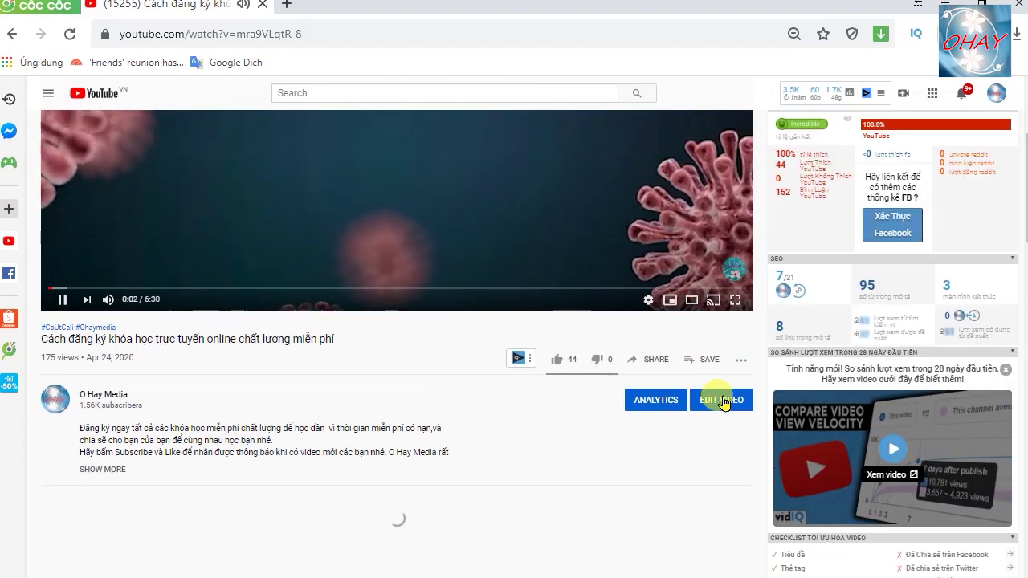
left_click(723, 401)
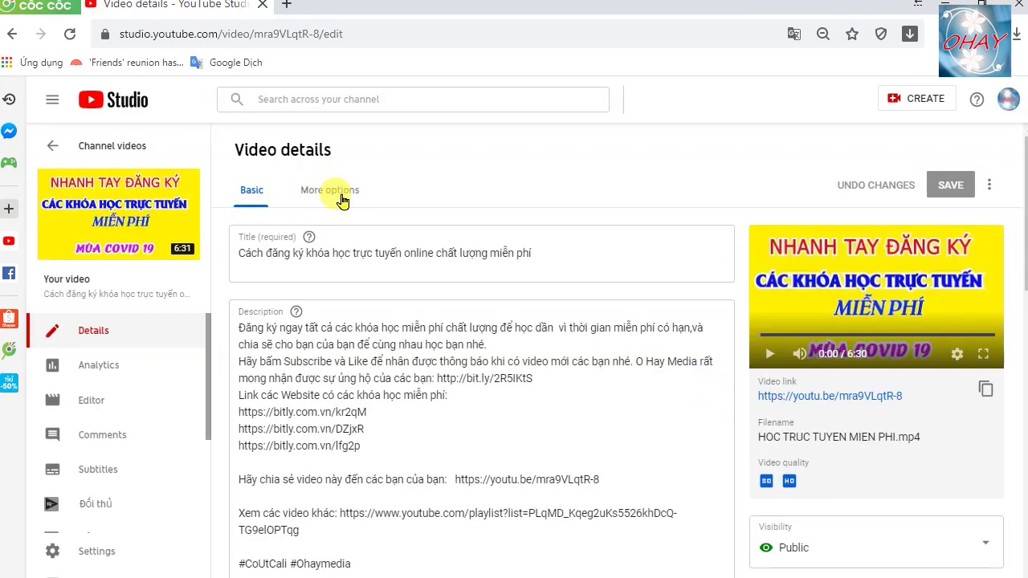
- Upload HOC TRUC TUYEN MIEN PHI.srt with timing as the video's original-language subtitles and save the video details
left_click(342, 193)
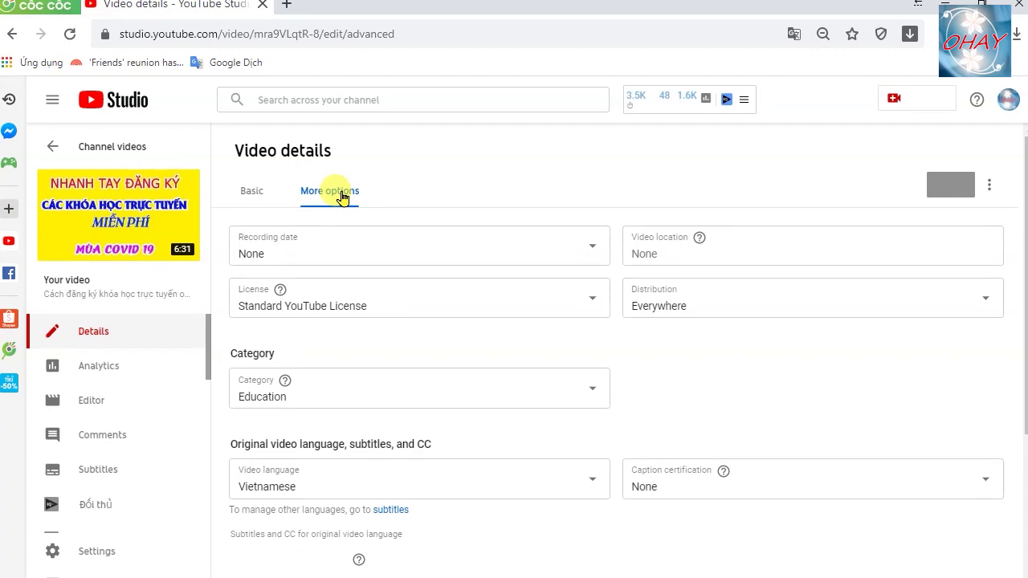
scroll(412, 360, "down", 3)
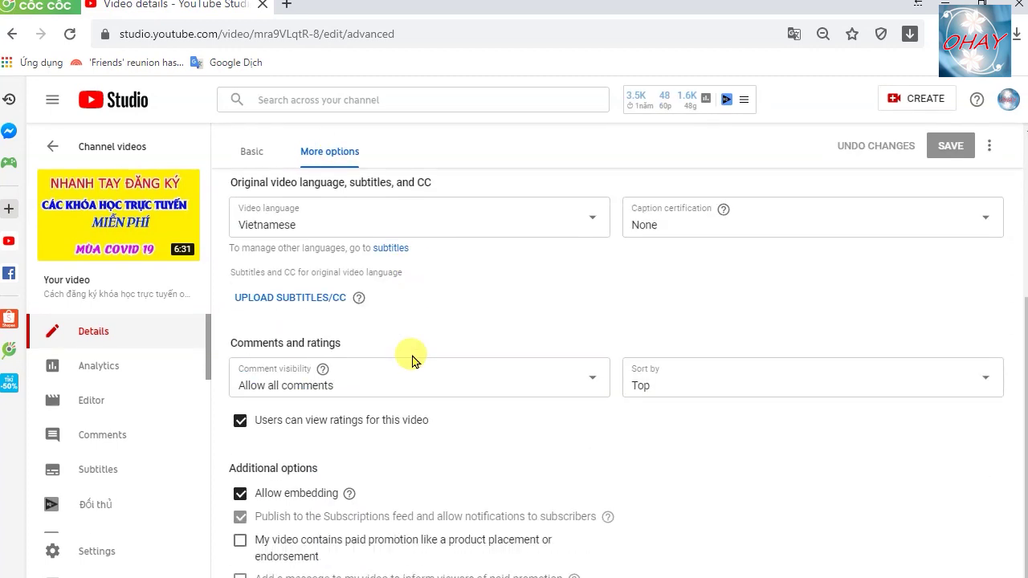
scroll(411, 360, "up", 1)
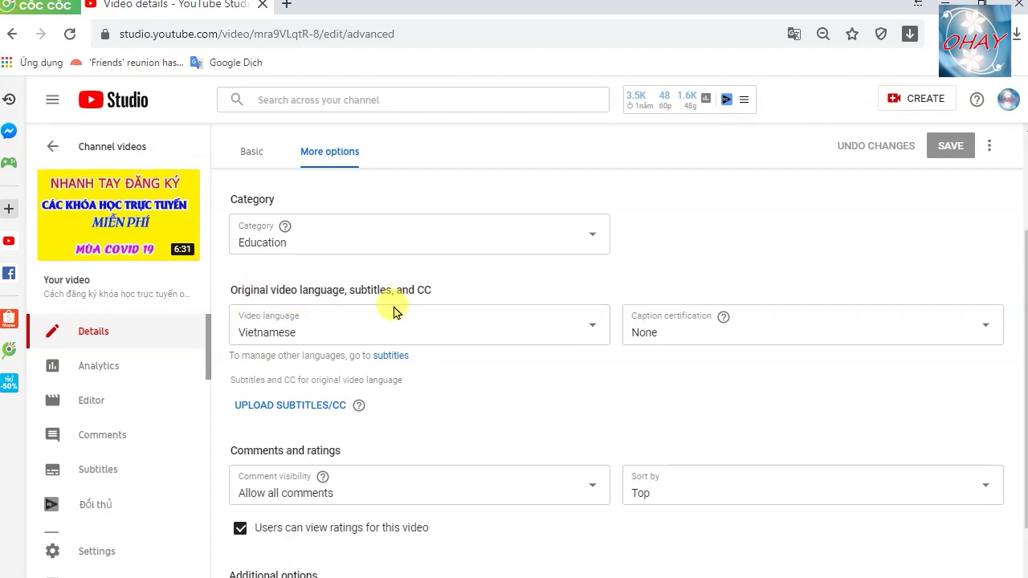
left_click(310, 406)
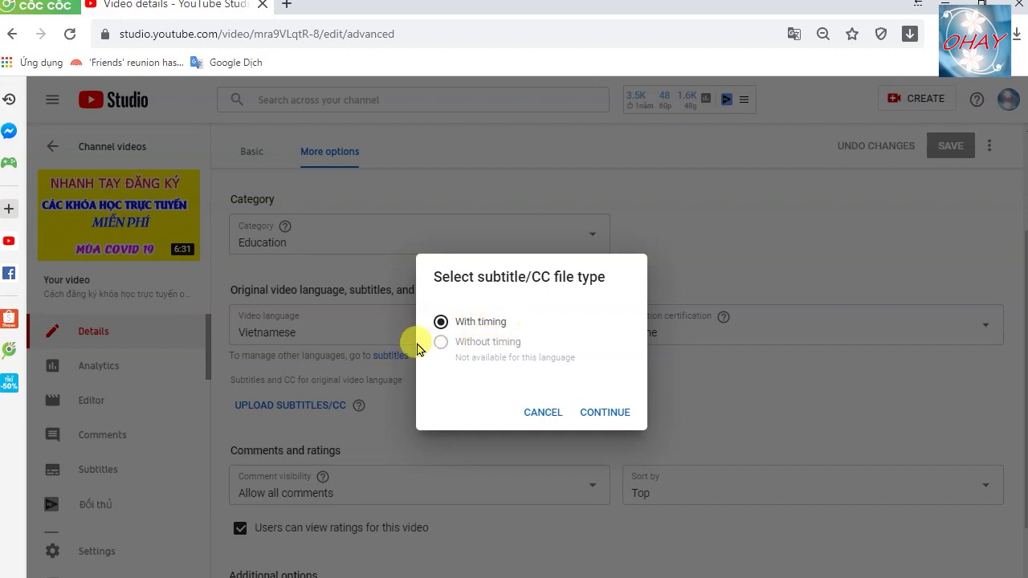
left_click(603, 414)
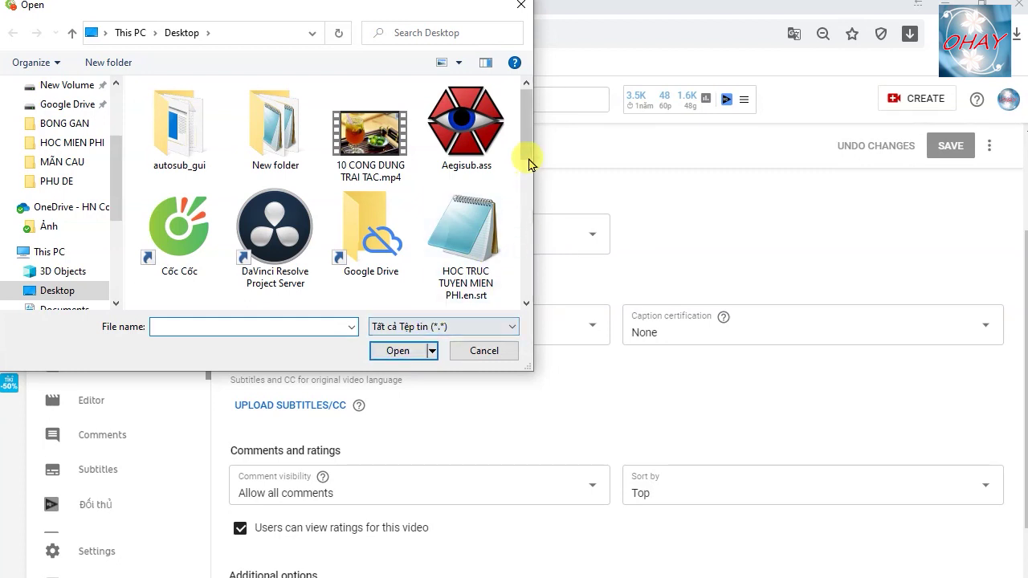
scroll(527, 154, "down", 3)
left_click_drag(526, 155, 526, 189)
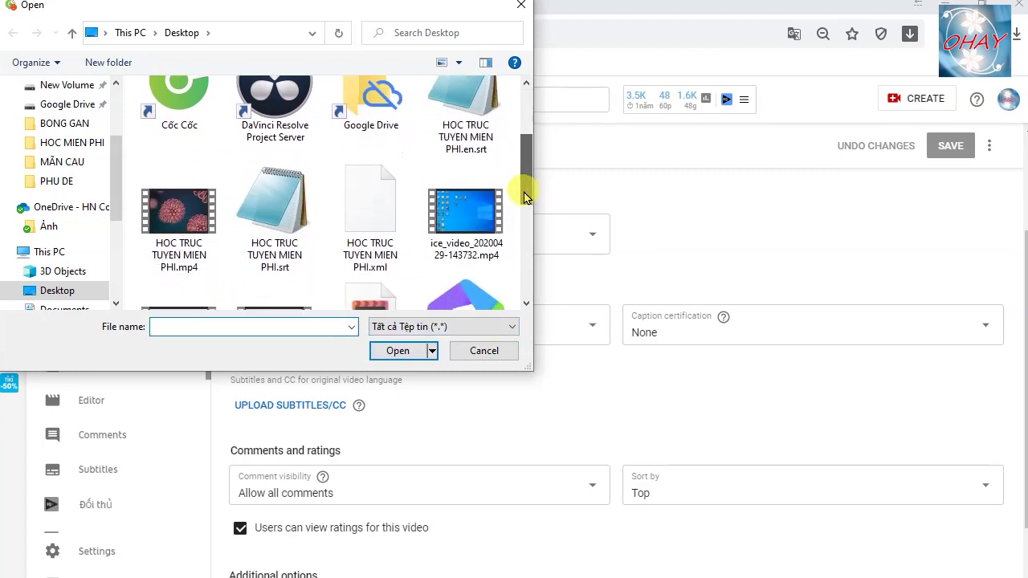
left_click(277, 217)
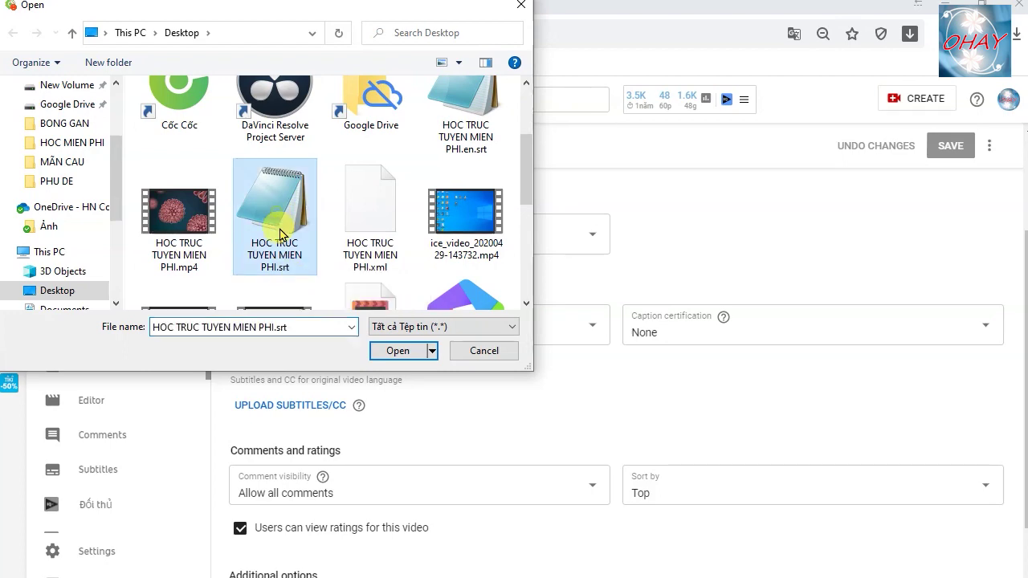
left_click(396, 351)
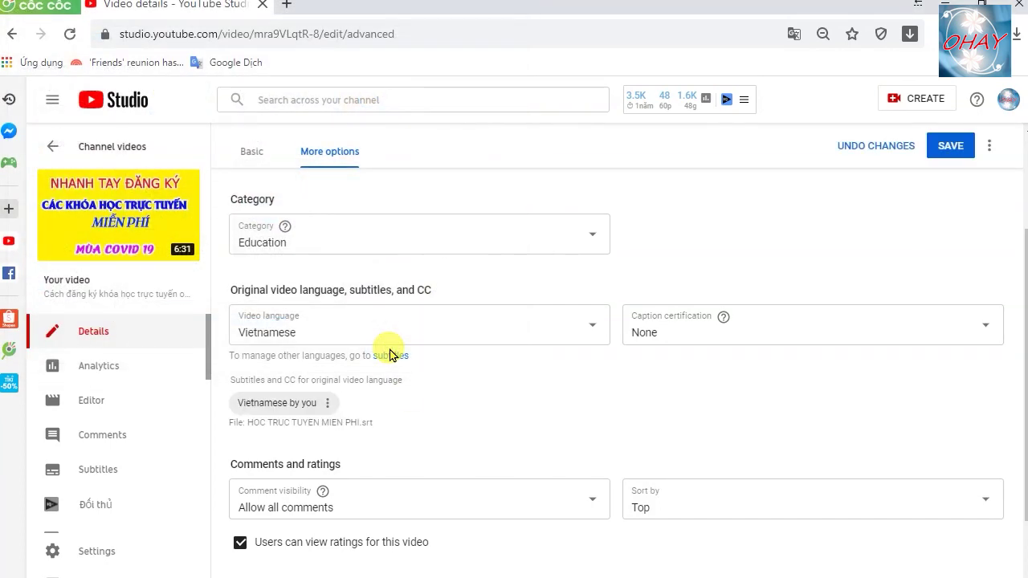
scroll(409, 395, "down", 1)
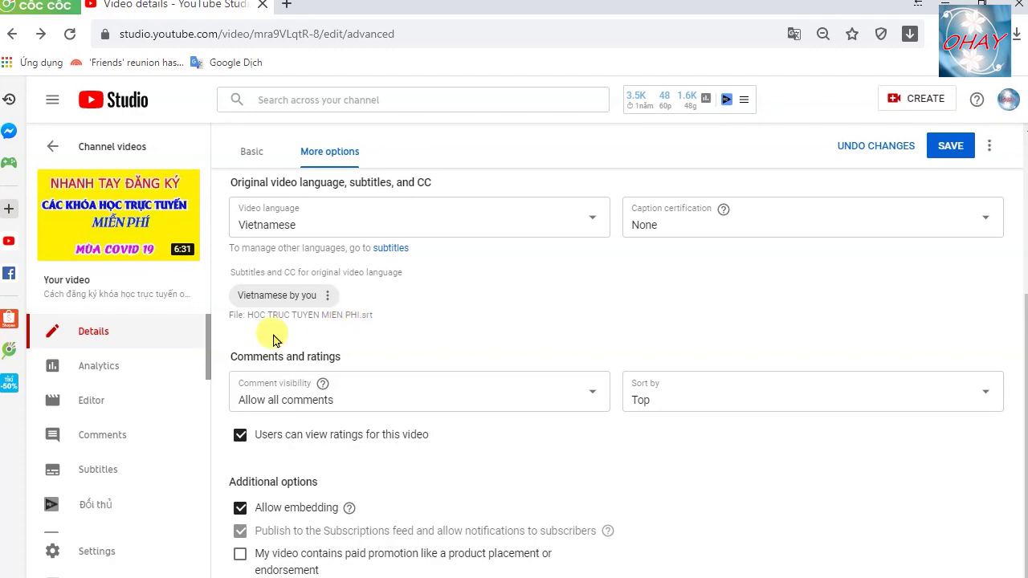
left_click(954, 149)
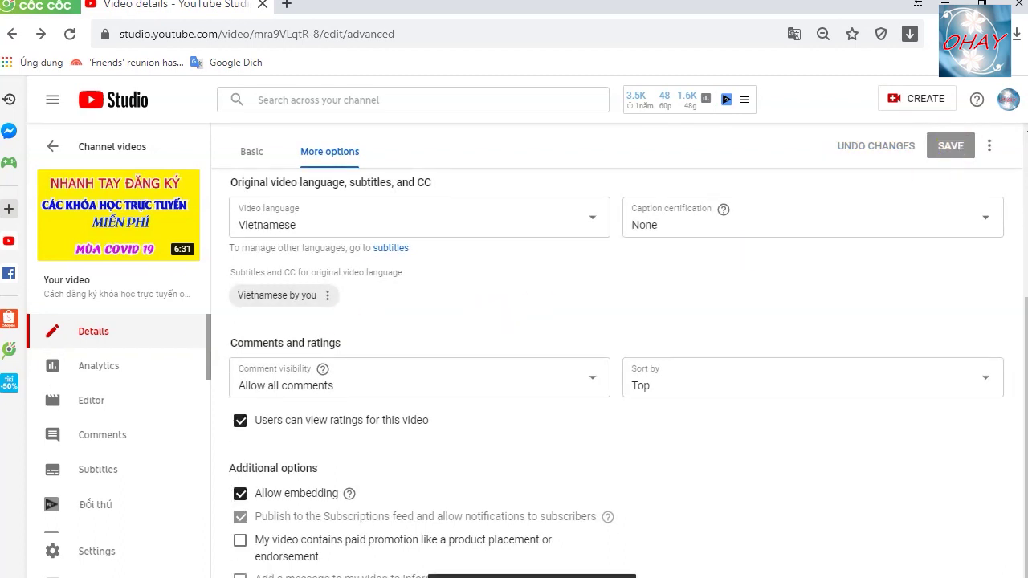
- Open the video's YouTube page in a new tab and play it to check the uploaded Vietnamese captions
mouse_move(111, 224)
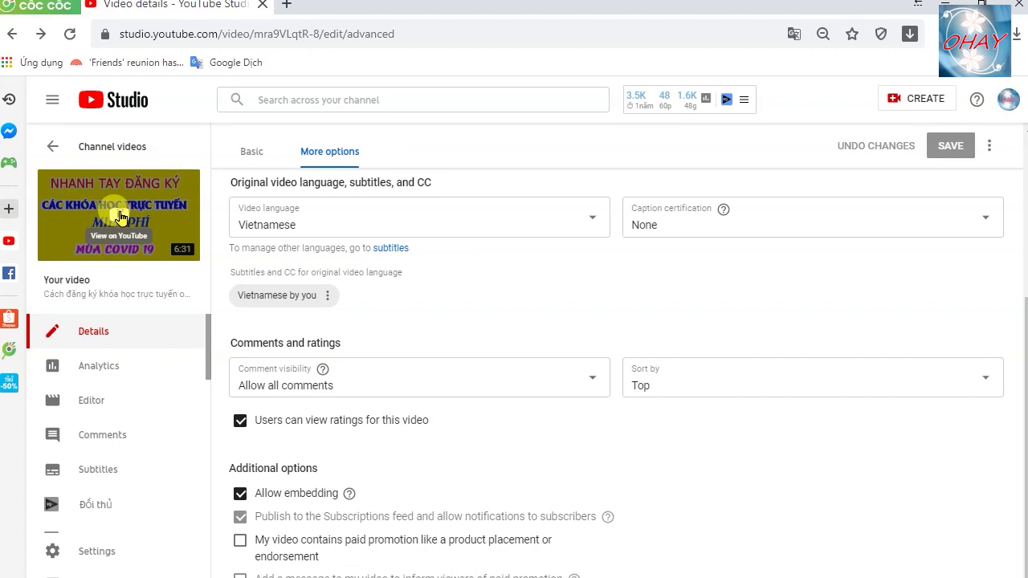
right_click(120, 218)
left_click(172, 222)
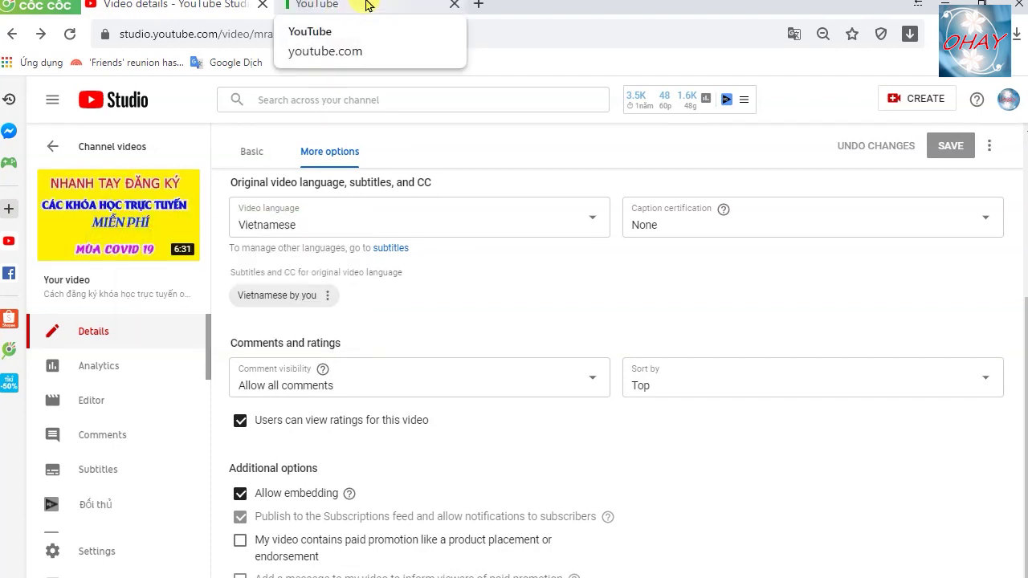
left_click(367, 5)
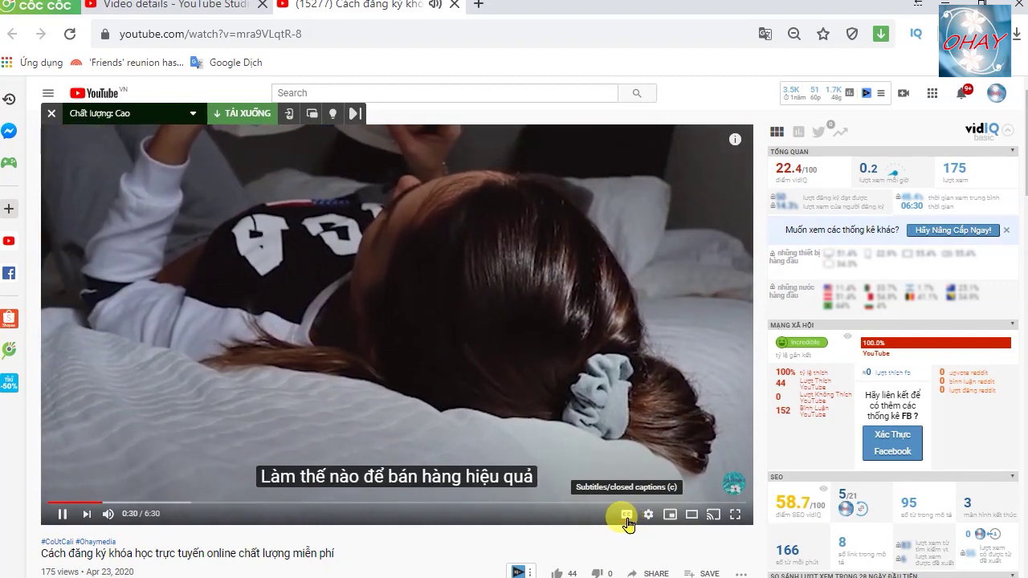
key("Right")
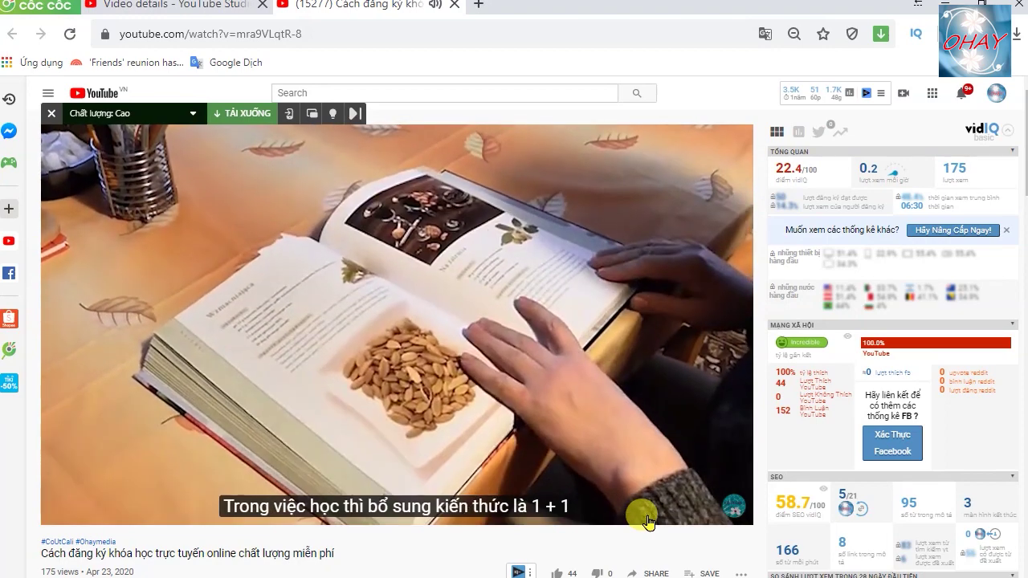
- Auto-translate the playing video's Vietnamese captions into French to check the translated captions
left_click(648, 515)
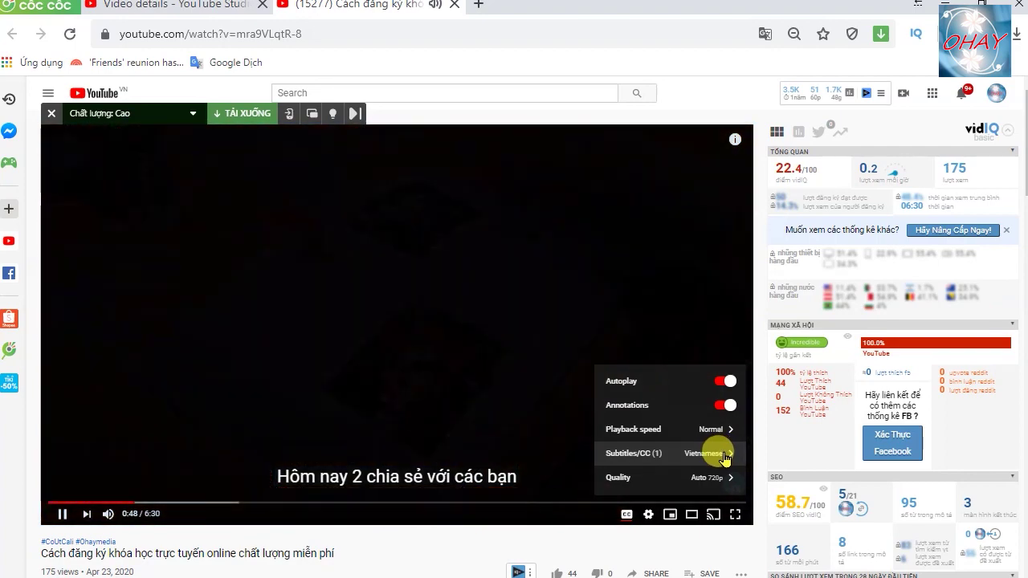
left_click(725, 455)
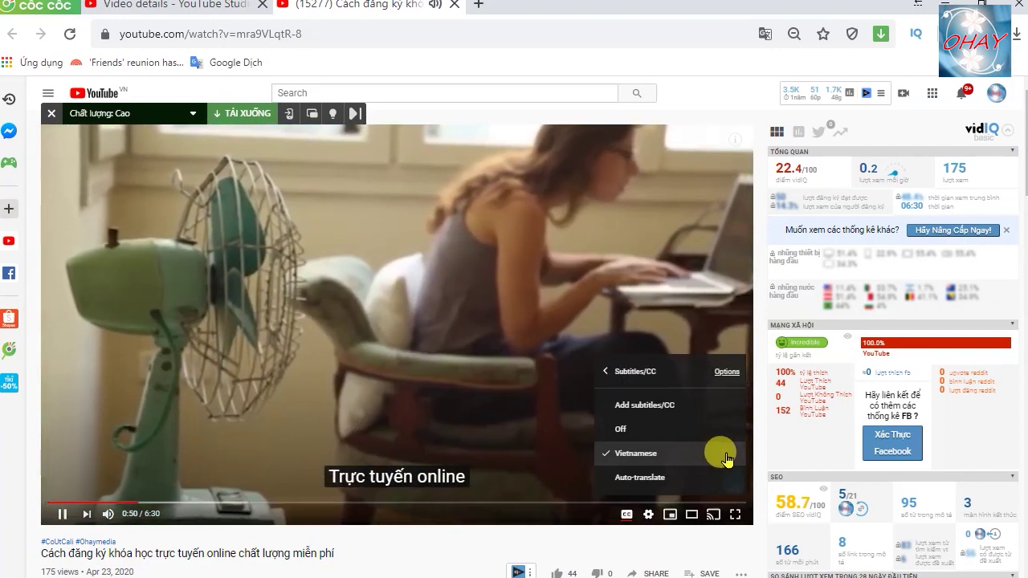
left_click(635, 481)
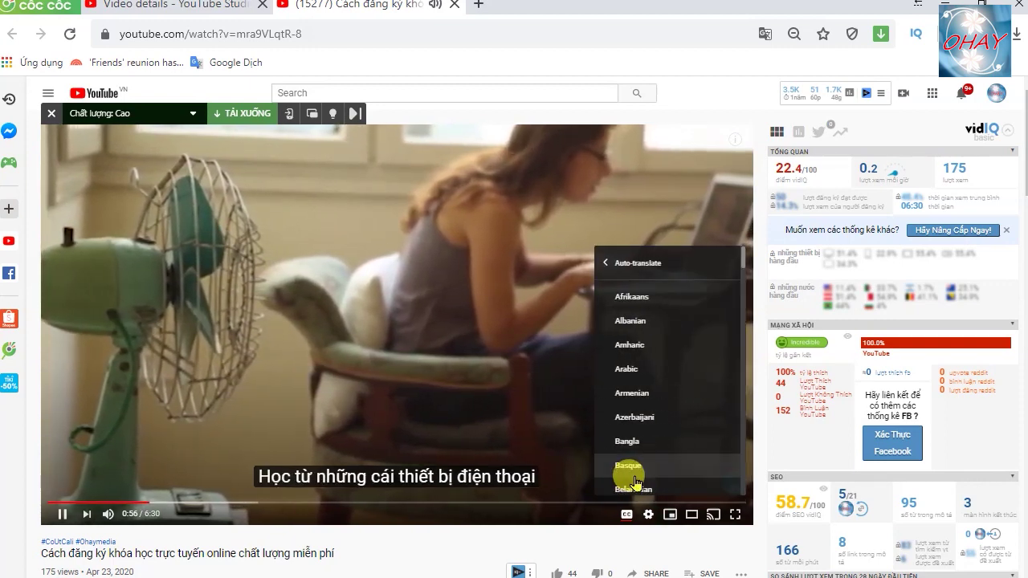
scroll(655, 369, "down", 3)
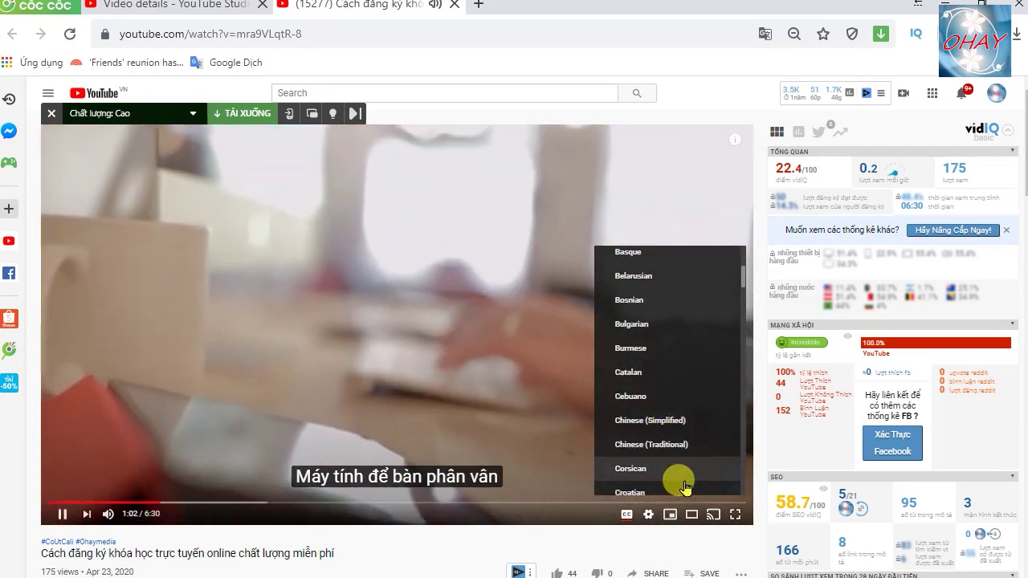
left_click(629, 421)
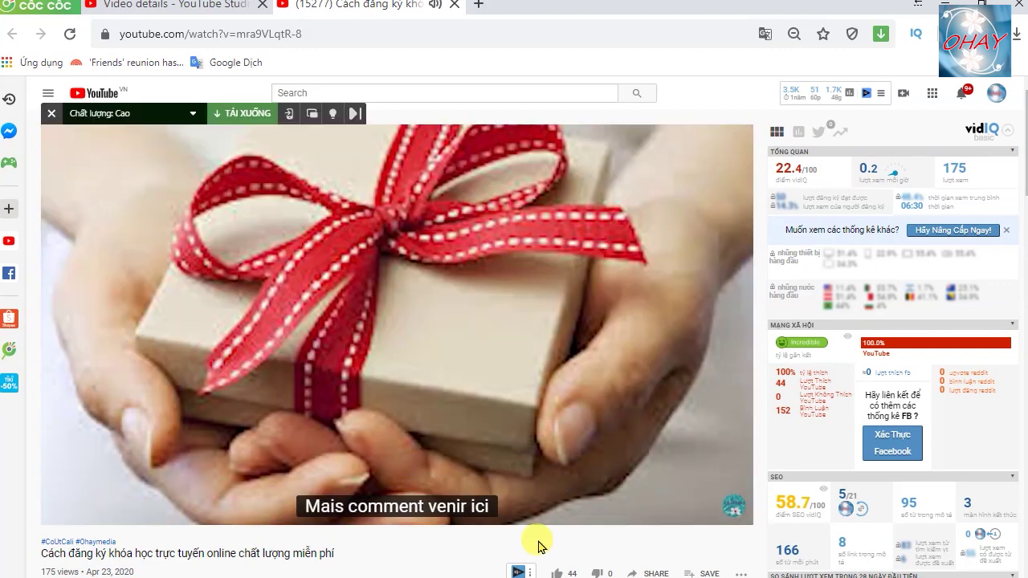
- Back in YouTube Studio, open the video's subtitle management and add English as a new language
left_click(207, 12)
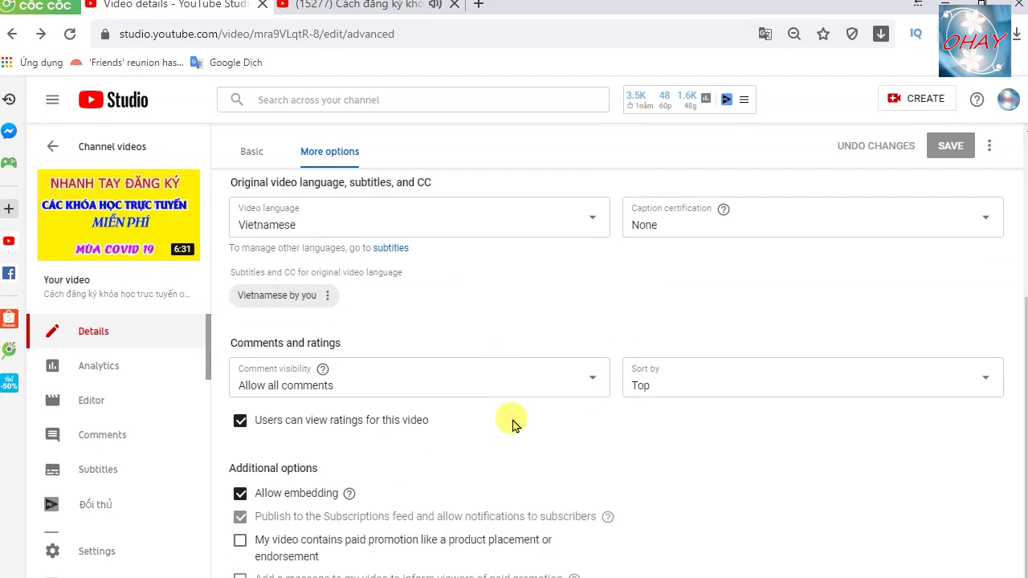
scroll(515, 424, "up", 2)
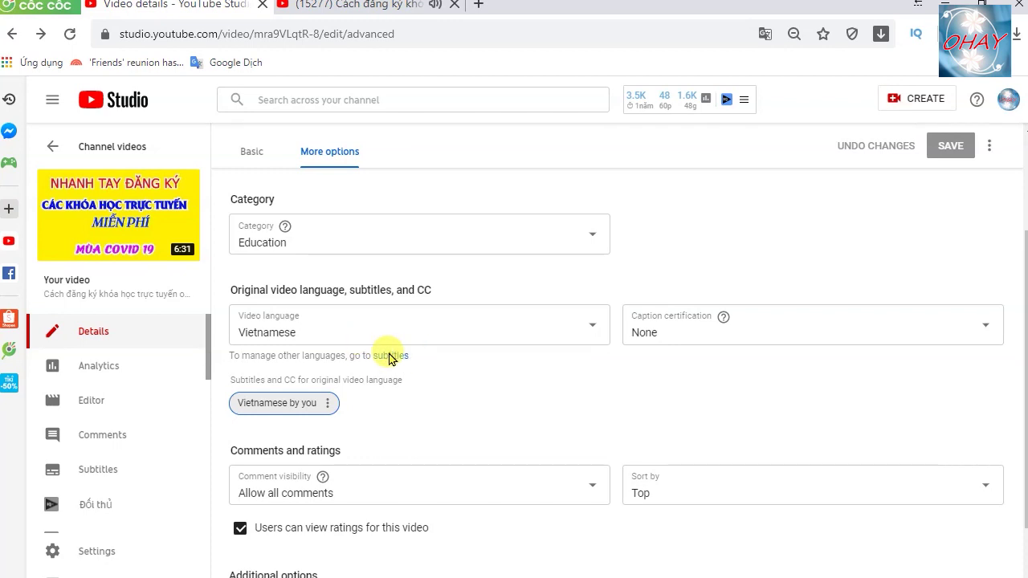
left_click(391, 357)
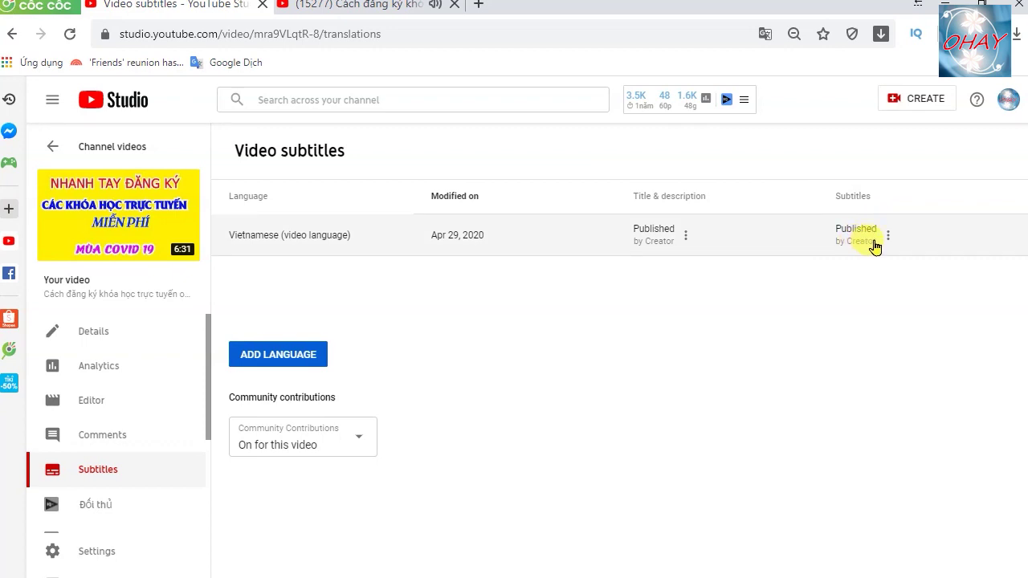
left_click(277, 356)
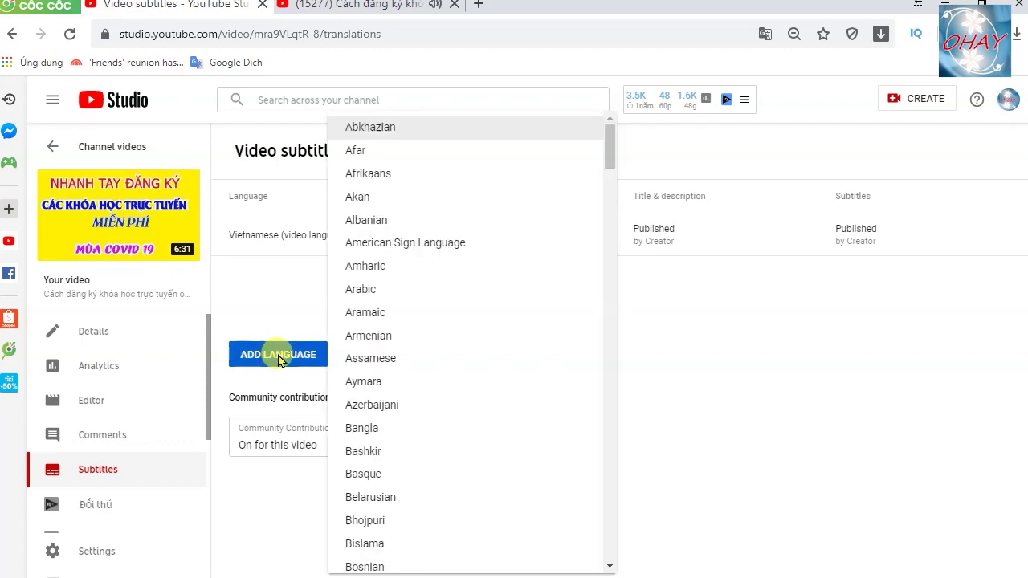
left_click_drag(608, 154, 601, 222)
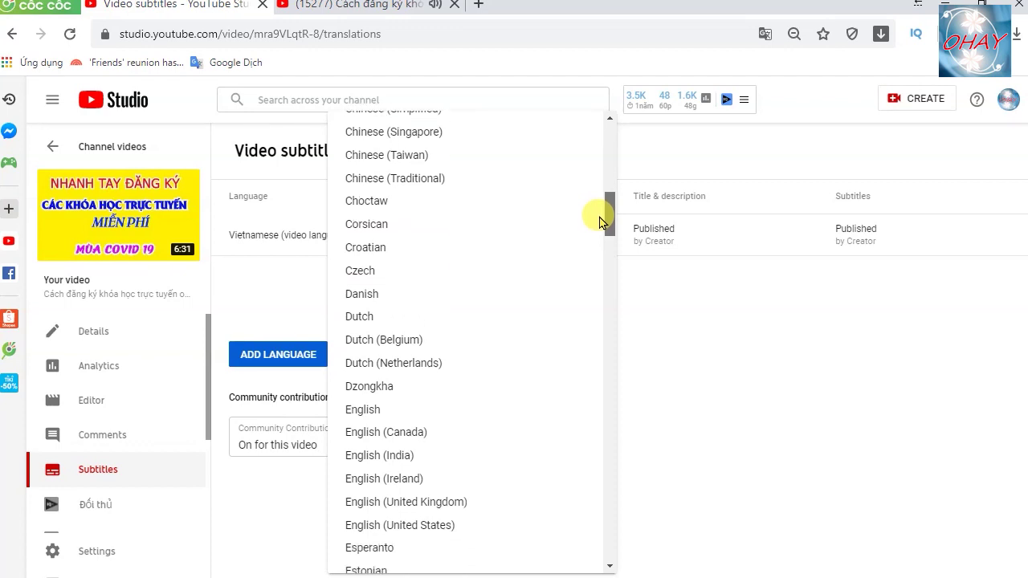
left_click(370, 409)
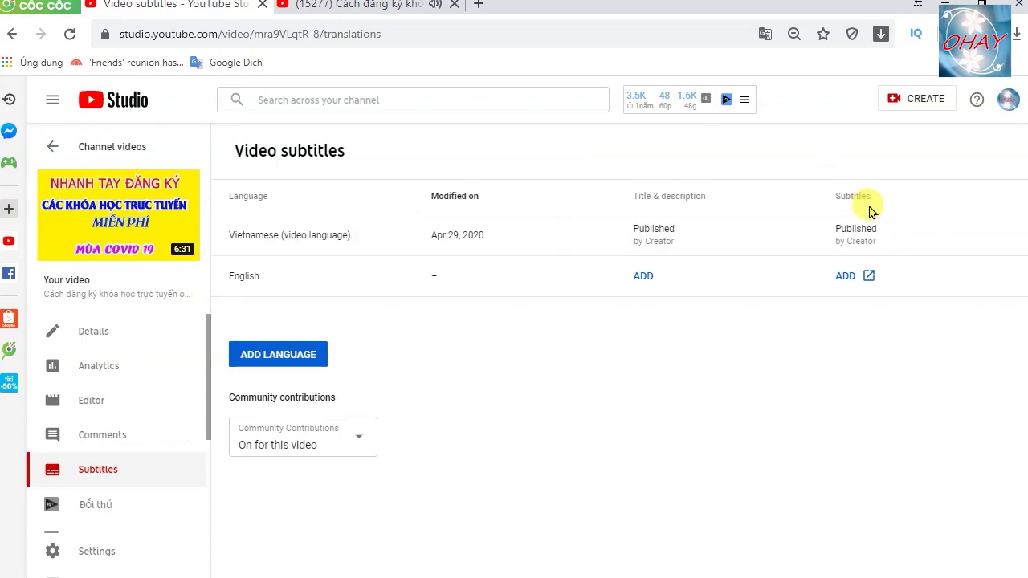
- Upload HOC TRUC TUYEN MIEN PHI.en.srt as the video's English subtitles file and publish it
left_click(848, 276)
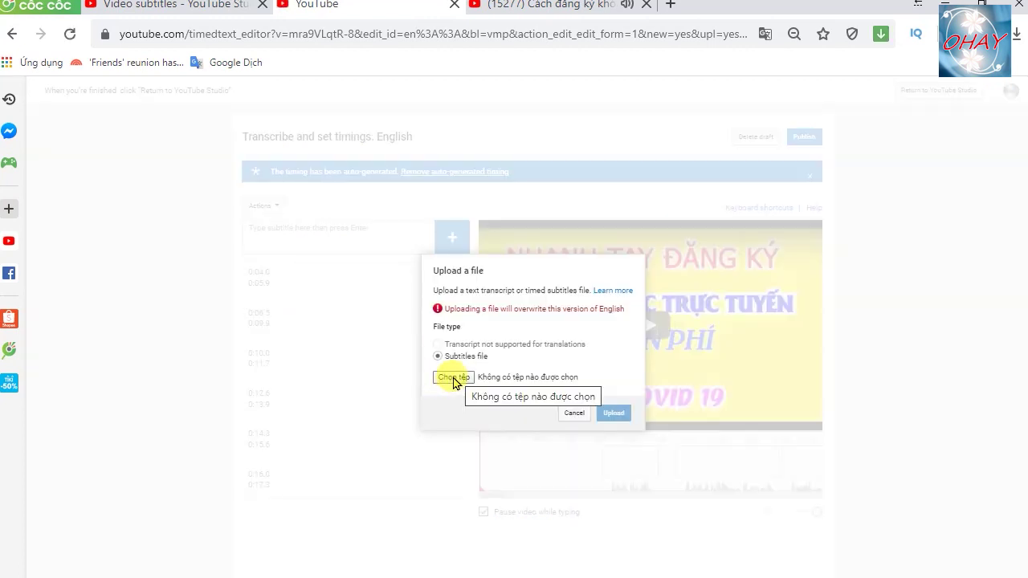
left_click(452, 378)
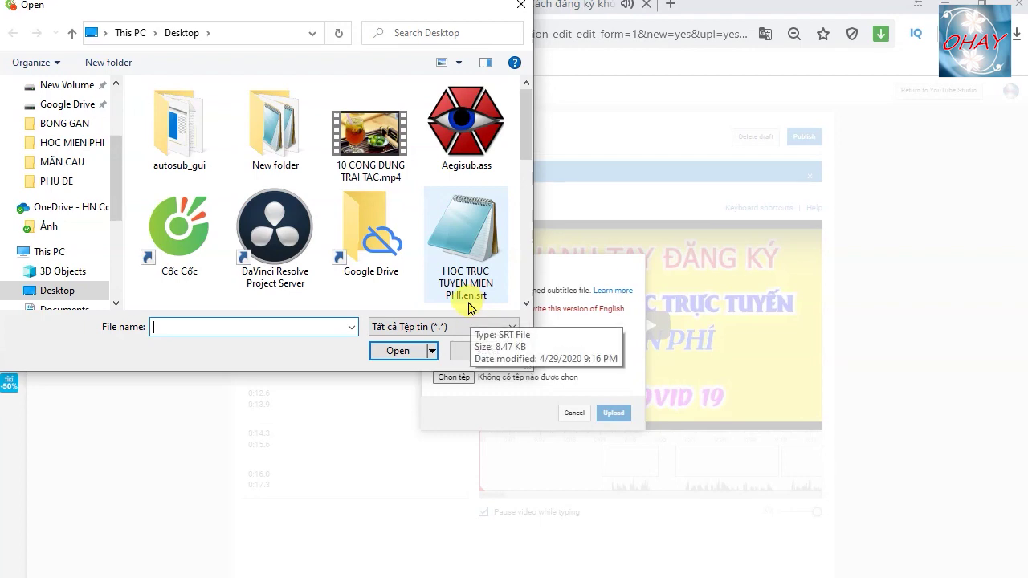
left_click(472, 269)
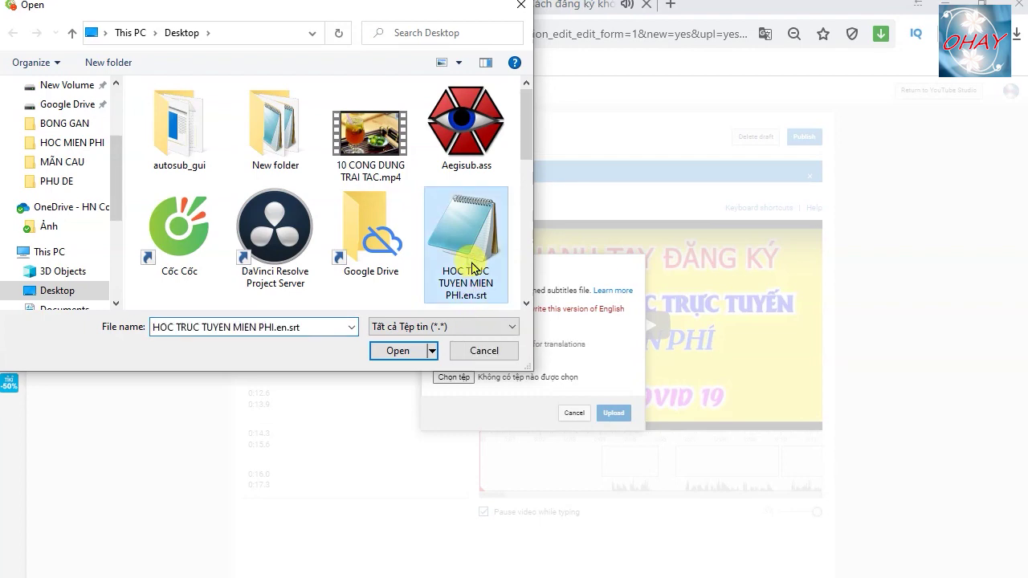
left_click(399, 351)
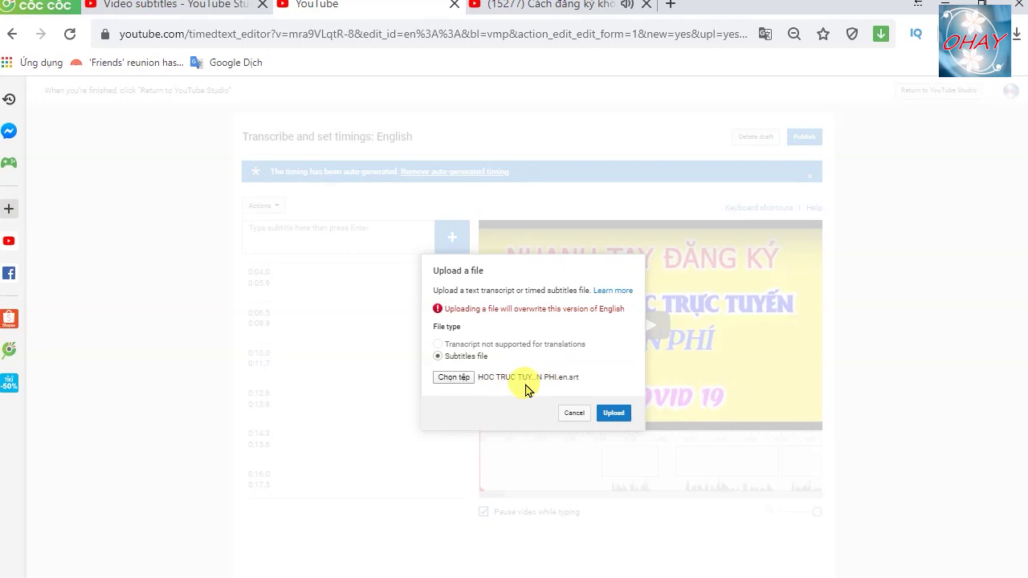
left_click(612, 414)
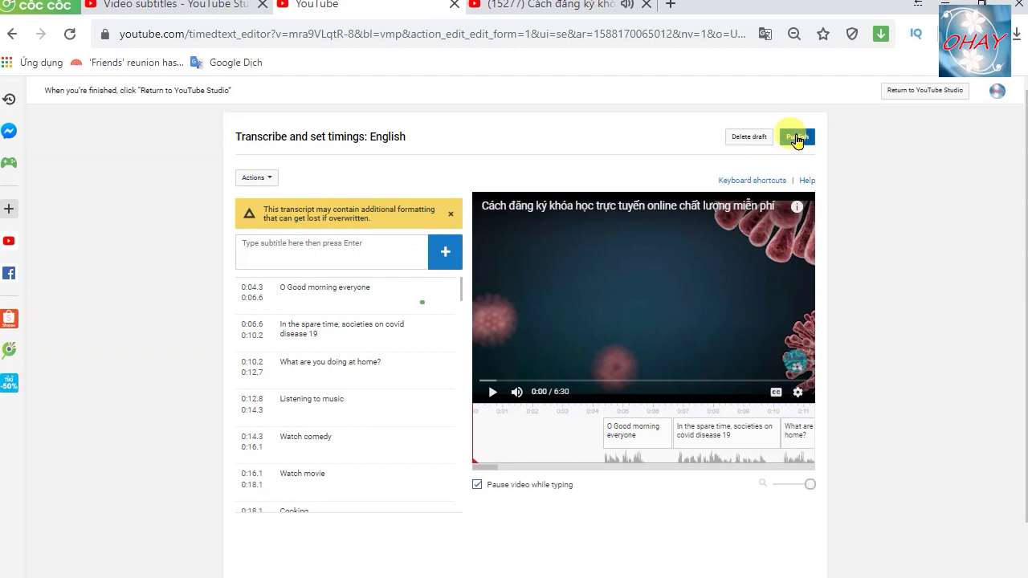
left_click(797, 138)
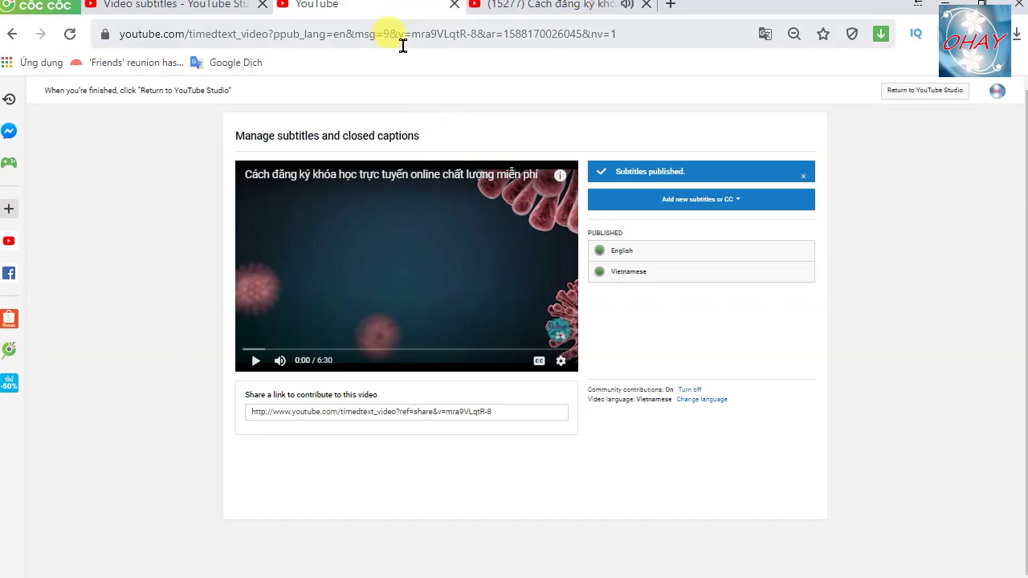
- Return to the video's YouTube watch page and reload it to check the captions during playback
left_click(546, 5)
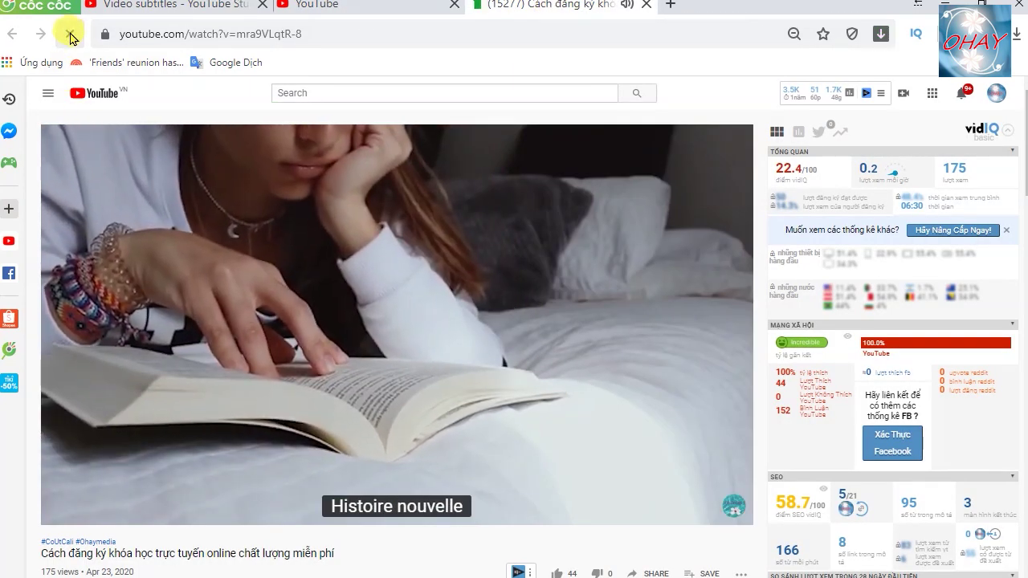
left_click(70, 35)
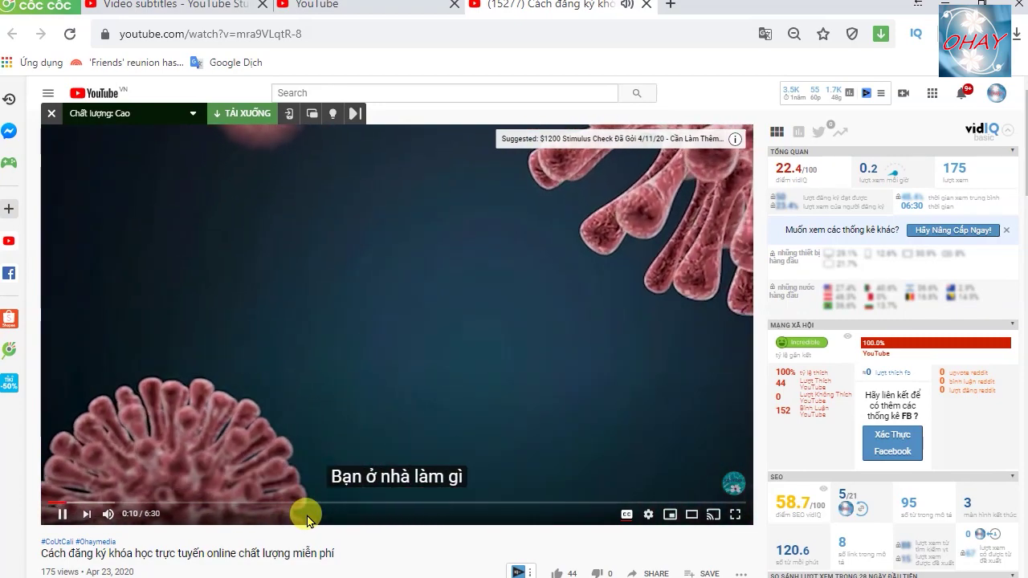
scroll(308, 518, "down", 3)
scroll(305, 519, "up", 2)
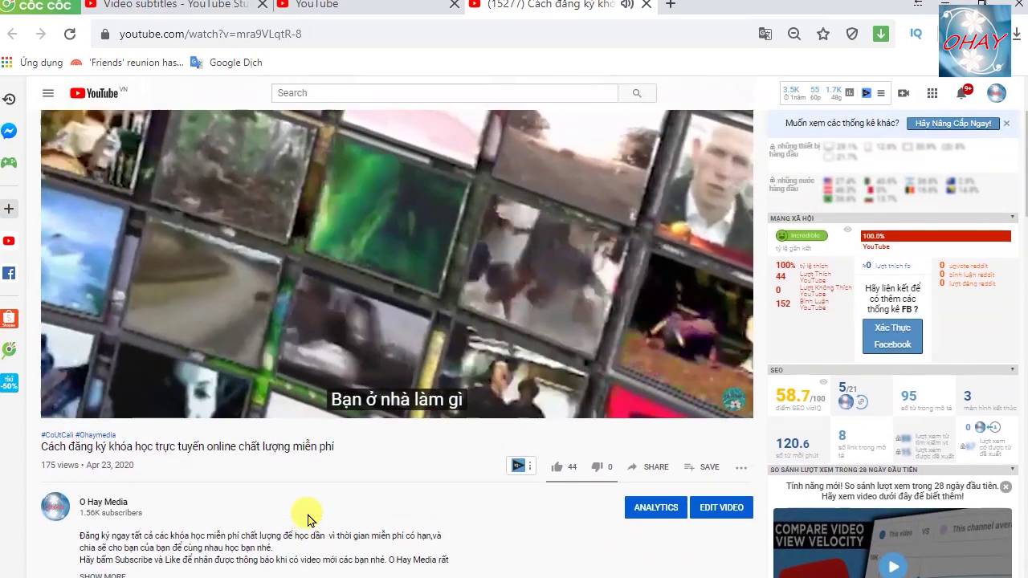